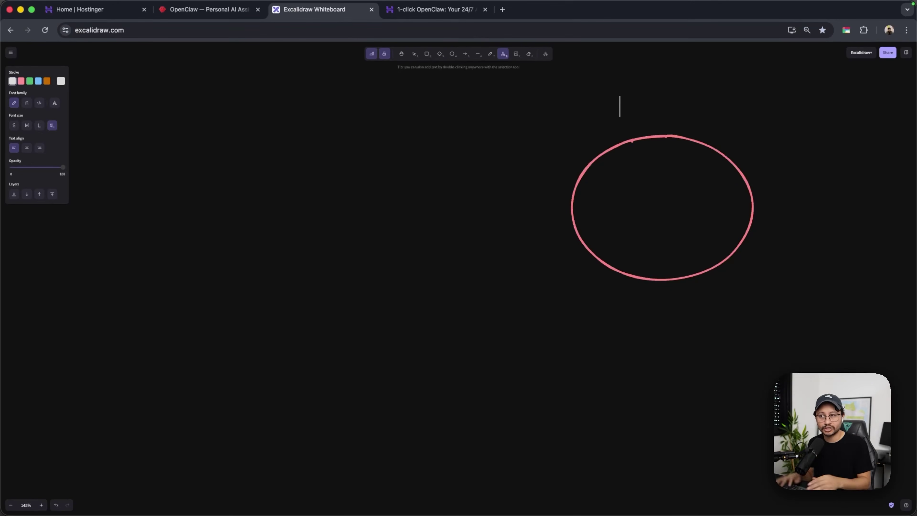
Label the large pink ellipse "openclaw" with the text placed just above it
text(aw)
key(Escape)
drag(672, 106, 679, 125)
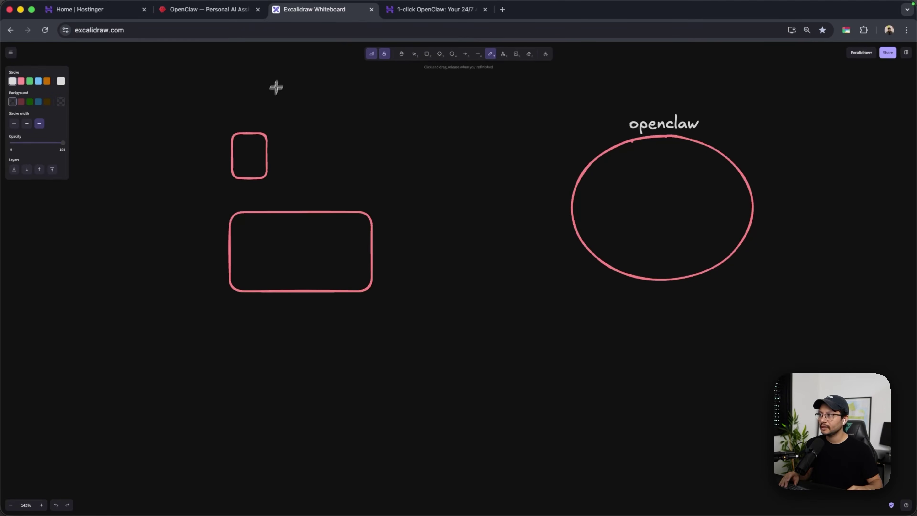
Draw freehand white arrows pointing at the small rectangle, the large rectangle and the openclaw ellipse
drag(279, 82, 275, 121)
mouse_move(400, 152)
mouse_down()
mouse_move(379, 191)
mouse_move(386, 195)
mouse_move(539, 187)
mouse_move(536, 216)
mouse_up()
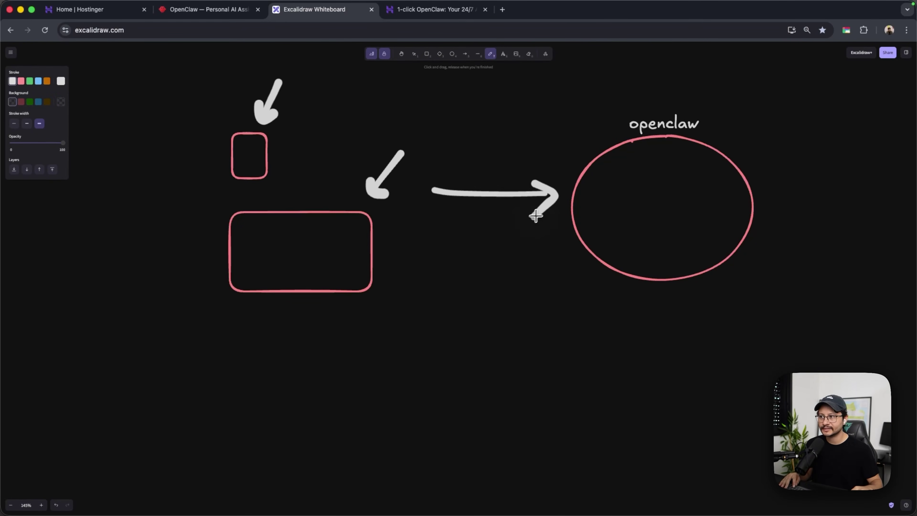
Place a reduced copy of the labelled openclaw ellipse inside the large rectangle and draw a blue arrow pointing at that rectangle
key(v)
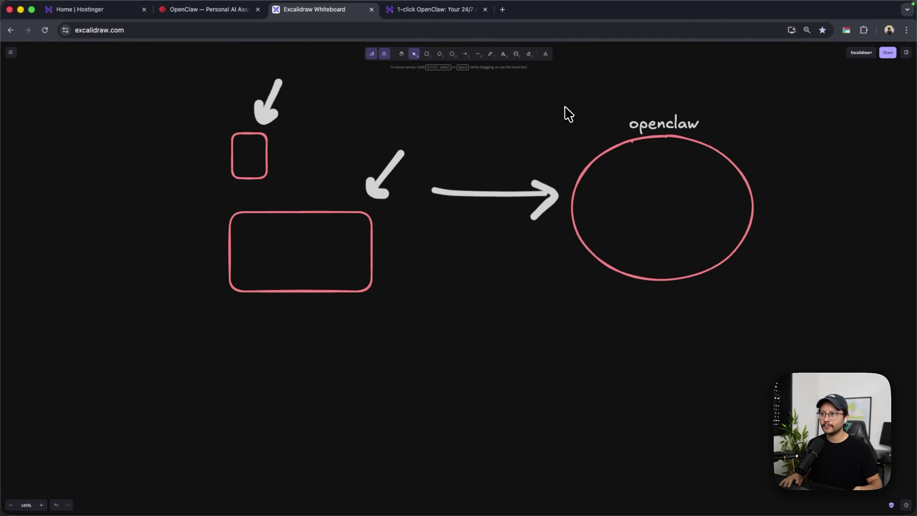
drag(563, 108, 825, 328)
key(super+v)
drag(423, 169, 306, 278)
drag(299, 323, 310, 257)
mouse_move(609, 220)
mouse_down()
mouse_move(462, 196)
mouse_move(491, 224)
mouse_up()
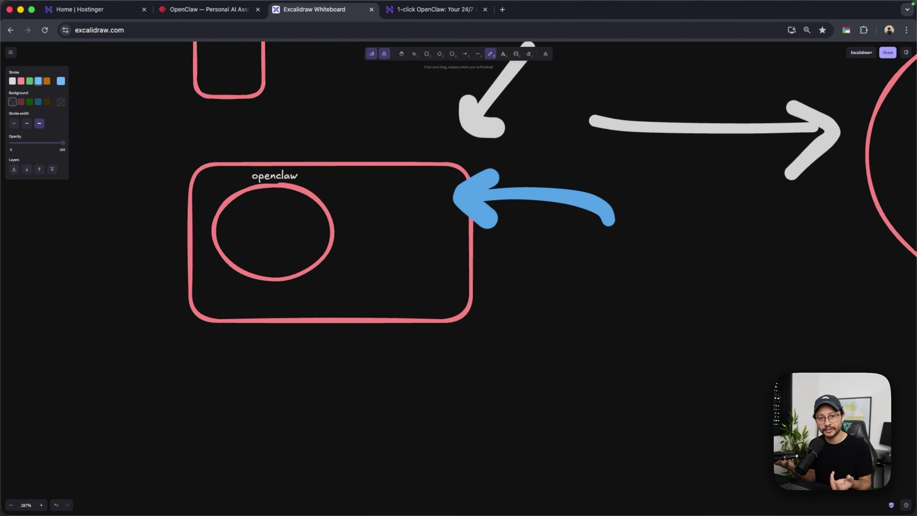
Make a narrower green-framed copy of the rectangle containing openclaw in the empty space beside it, leaving out the copied blue arrowhead
key(v)
mouse_move(507, 348)
mouse_down()
mouse_move(208, 141)
mouse_move(180, 141)
mouse_up()
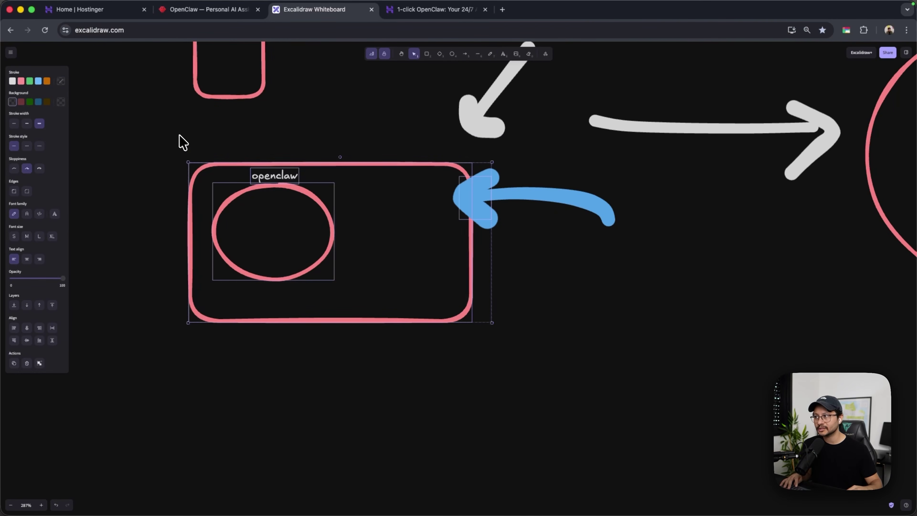
click(628, 361)
key(ctrl+v)
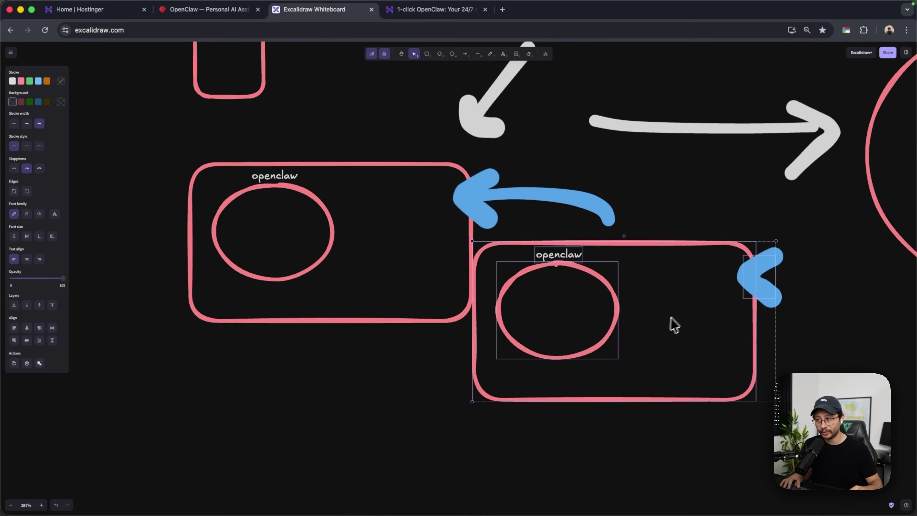
drag(676, 321, 725, 363)
click(838, 353)
click(825, 334)
key(Delete)
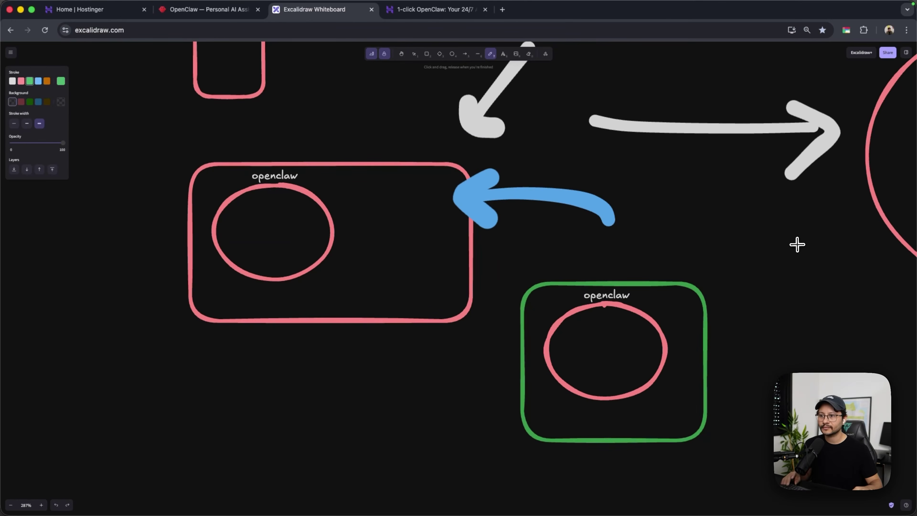
Draw a green arrow pointing at the green box and label the box "mac mini" underneath
mouse_move(798, 245)
mouse_down()
mouse_move(723, 274)
mouse_move(739, 302)
mouse_up()
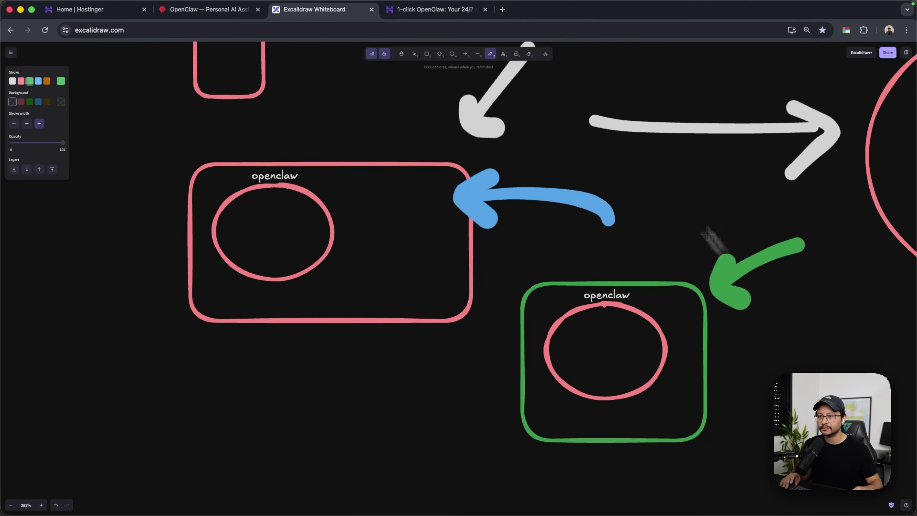
click(503, 55)
click(549, 462)
text(mac mini)
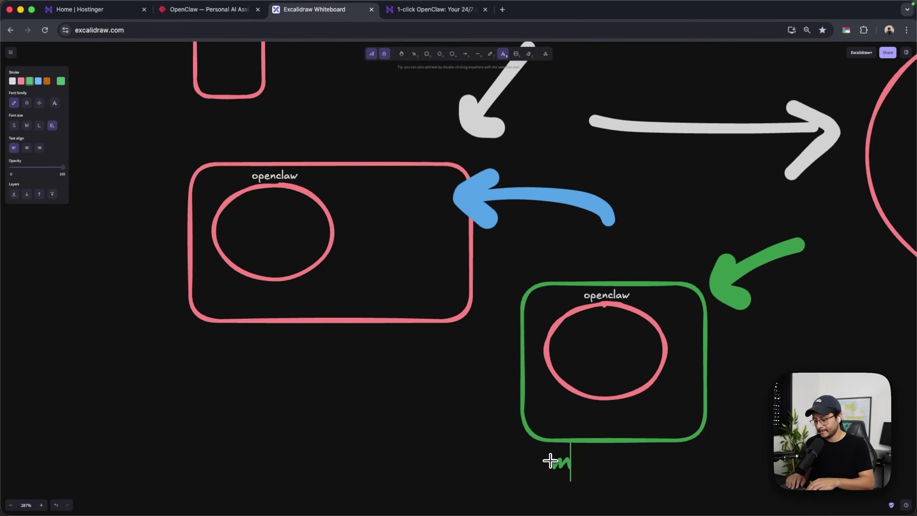
key(Escape)
Draw a white arrow pointing at the mac mini box and delete the whole mac mini group with its arrows
key(p)
scroll(422, 328, down, 3)
mouse_move(419, 329)
mouse_down()
mouse_move(477, 313)
mouse_move(488, 347)
mouse_up()
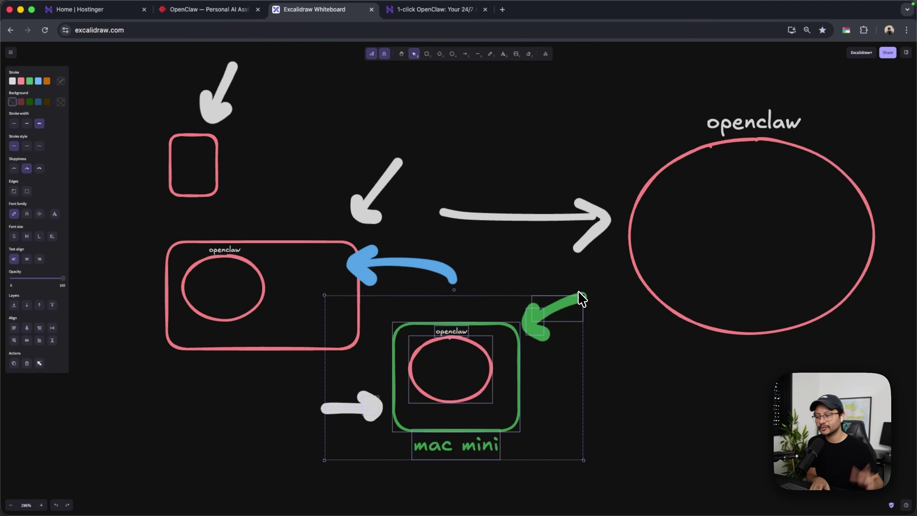
key(Delete)
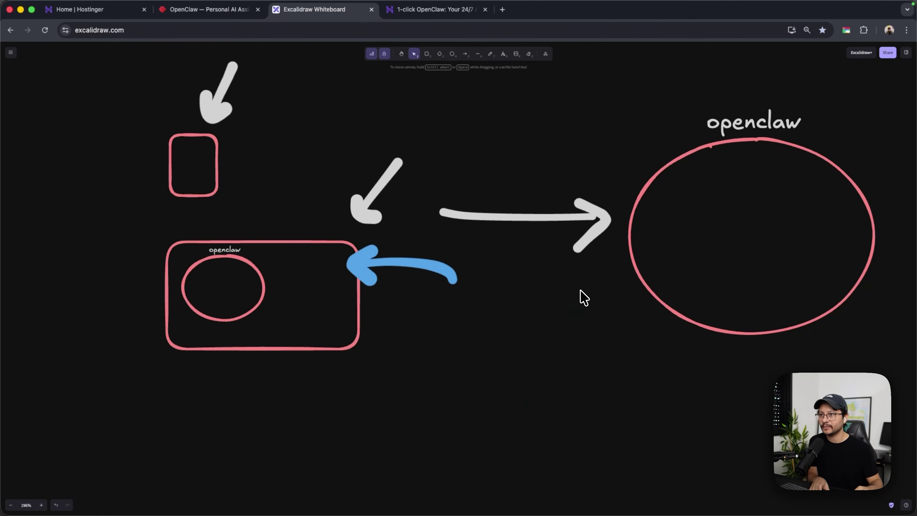
Add the "VPS" label text above the openclaw box and draw a white arrow pointing at the VPS (easypanel) box
scroll(599, 127, up, 3)
click(504, 54)
text(VPS)
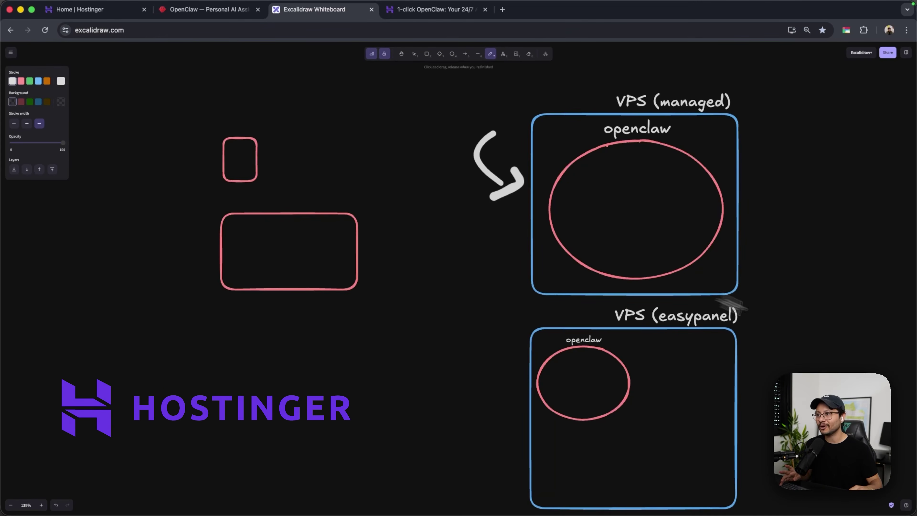
mouse_move(777, 322)
mouse_down()
mouse_move(747, 348)
mouse_move(750, 361)
mouse_up()
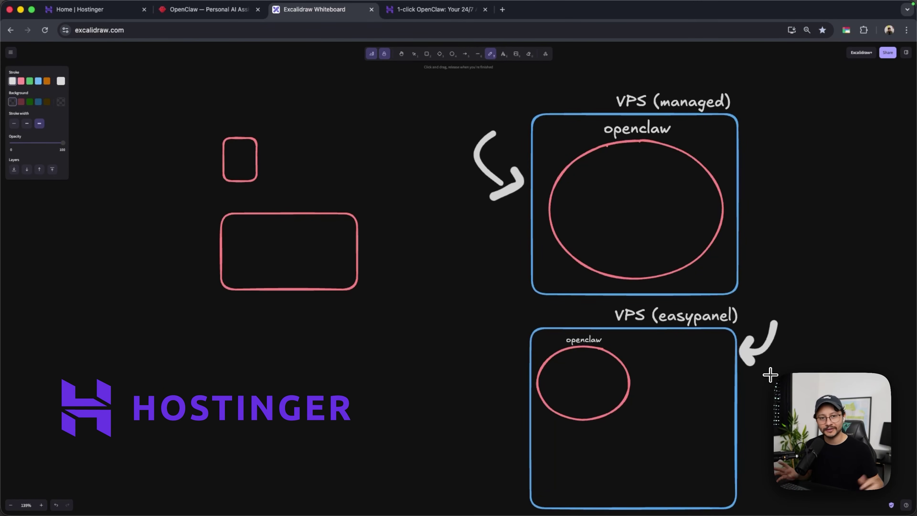
Draw a green arrow pointing at the upper corner of the VPS (managed) box
scroll(771, 375, down, 1)
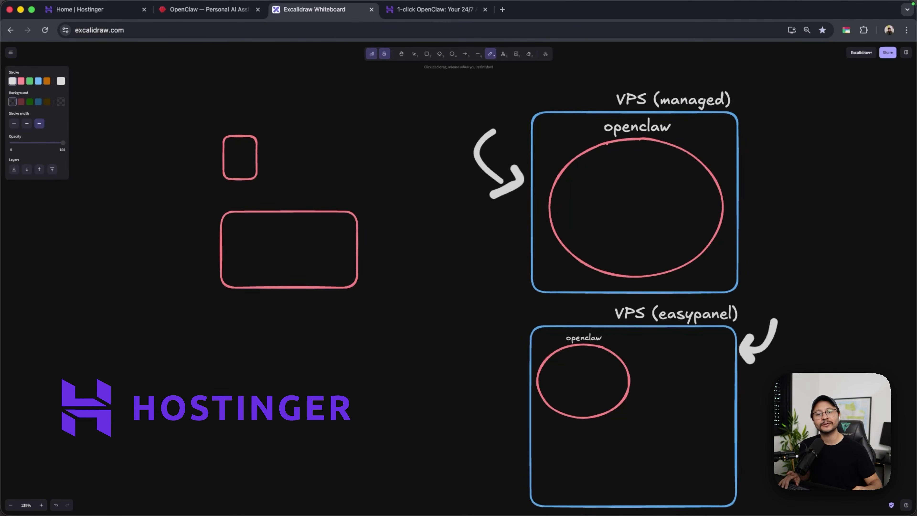
mouse_move(805, 126)
mouse_down()
mouse_move(749, 138)
mouse_move(767, 162)
mouse_up()
key(super+z)
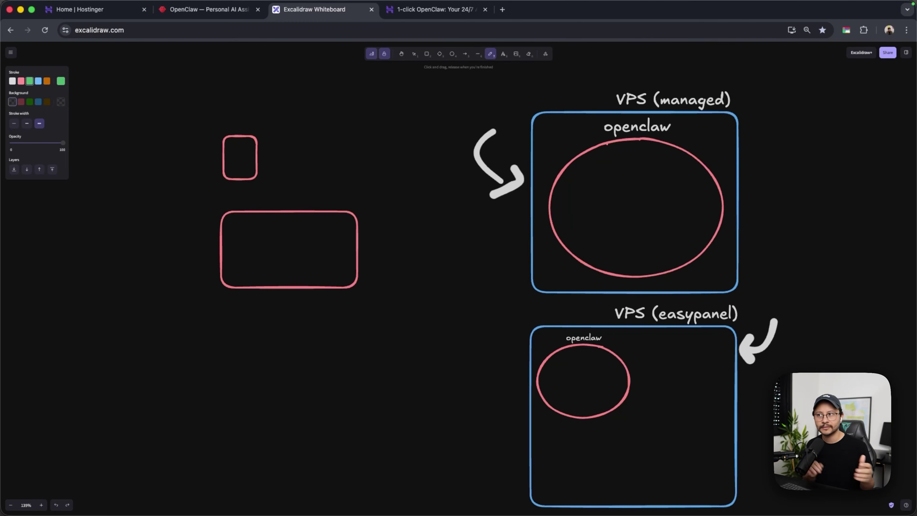
mouse_move(787, 89)
mouse_down()
mouse_move(762, 98)
mouse_move(750, 123)
mouse_move(727, 112)
mouse_move(759, 117)
mouse_up()
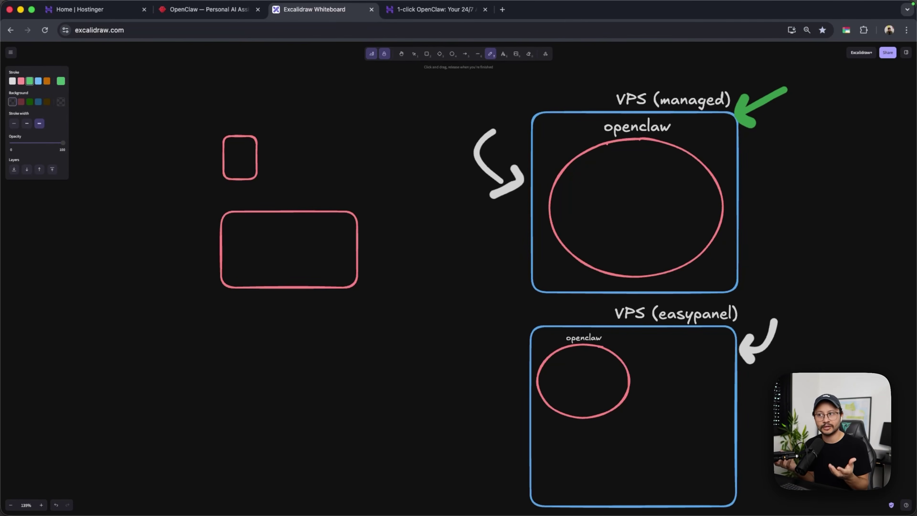
Draw a green arrow pointing at the VPS (easypanel) label and undo it
scroll(745, 169, down, 1)
mouse_move(545, 296)
mouse_down()
mouse_move(600, 295)
mouse_move(592, 311)
mouse_move(558, 314)
mouse_up()
key(super+z)
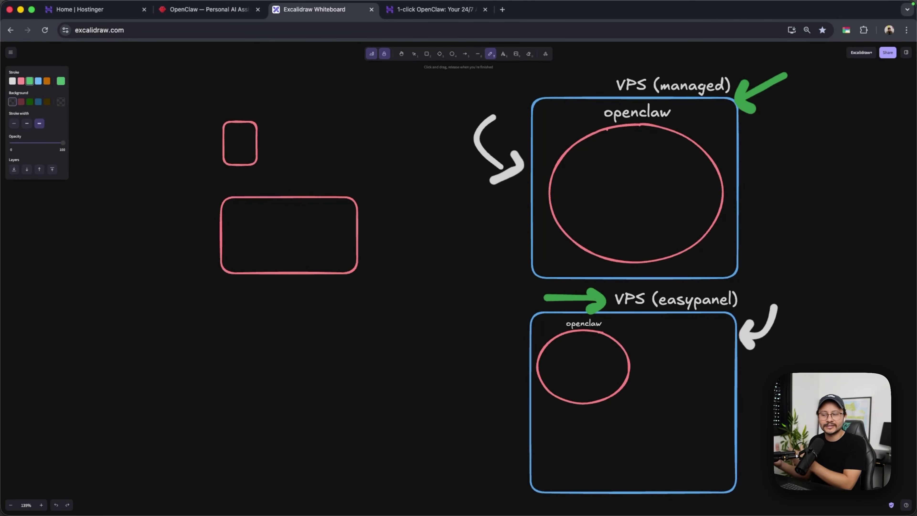
key(super+z)
Sketch temporary pink rectangles over the VPS (managed) box and undo each one
key(r)
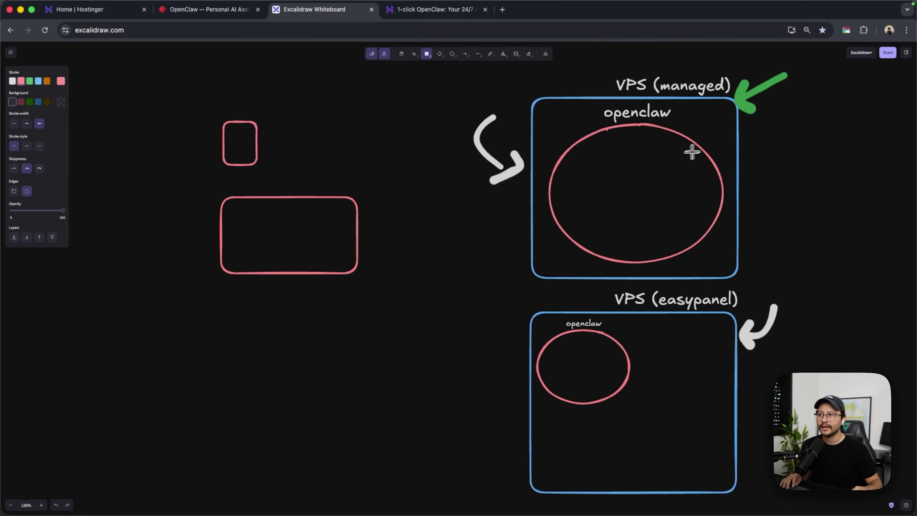
drag(558, 76, 766, 158)
key(super+z)
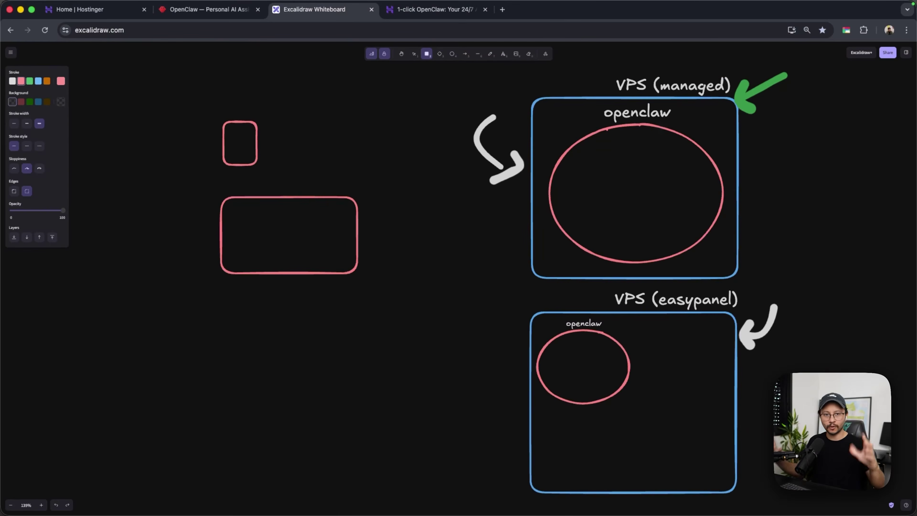
drag(595, 90, 661, 160)
key(super+z)
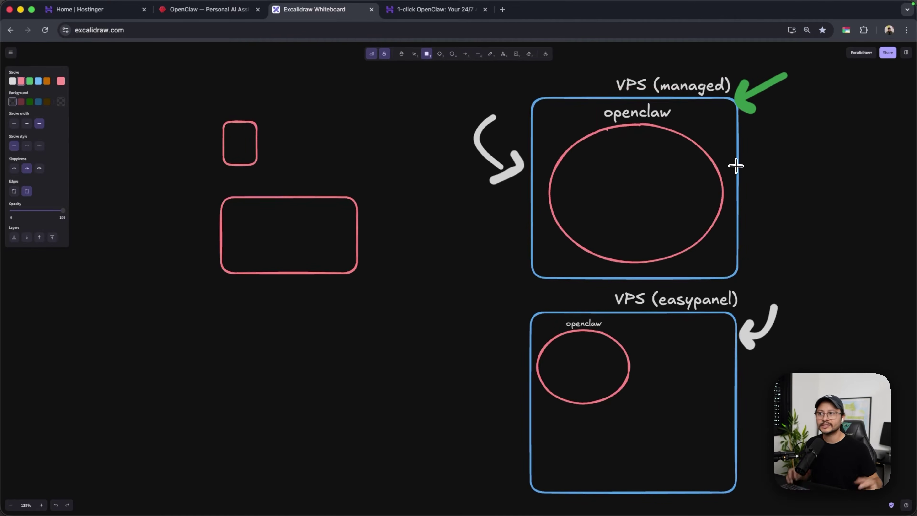
Draw a small pink rounded square and relocate it into the VPS (easypanel) box beside its openclaw ellipse
drag(662, 217, 688, 248)
key(super+x)
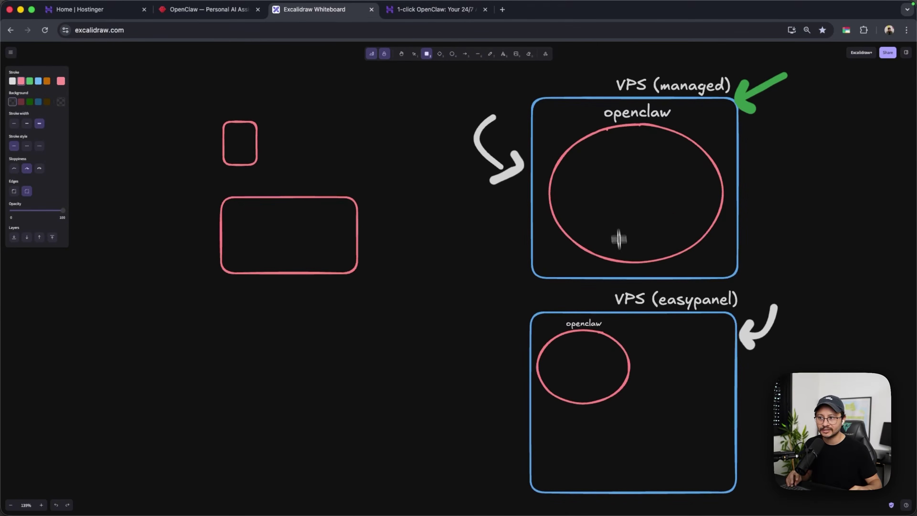
key(super+v)
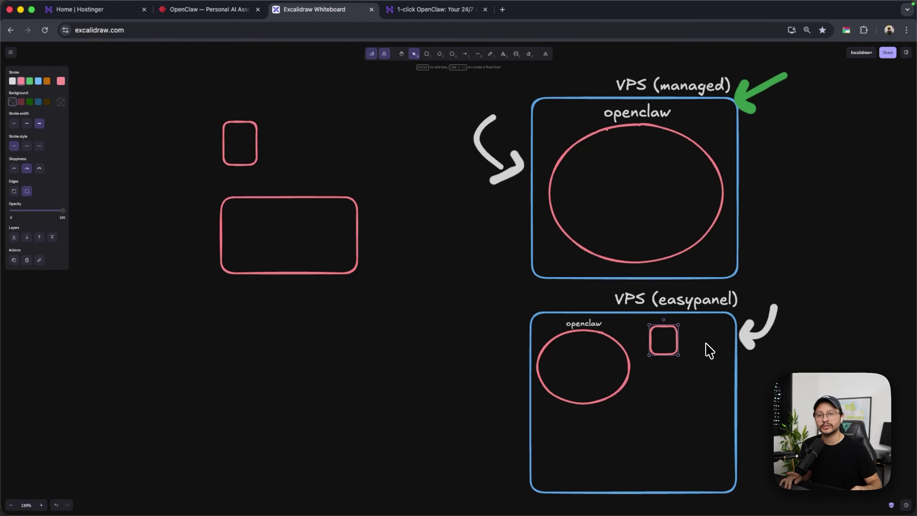
Paste further copies of the small pink square inside the VPS (easypanel) box and arrange them in its empty space
key(super+v)
drag(706, 350, 711, 346)
key(super+v)
drag(669, 389, 666, 390)
click(670, 332)
drag(670, 332, 704, 331)
click(673, 374)
drag(673, 374, 670, 378)
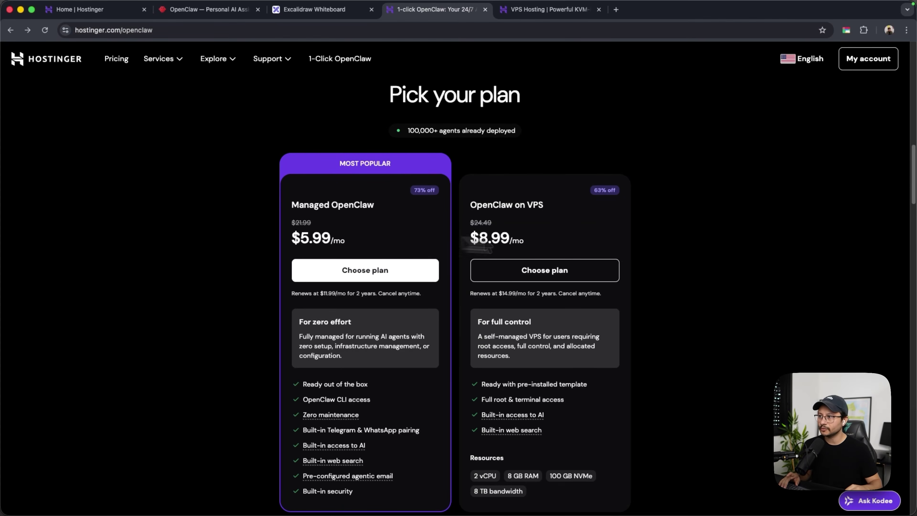
Compare the Managed OpenClaw and OpenClaw on VPS plans on the Hostinger pricing page, highlighting each plan name
triple_click(341, 205)
triple_click(525, 205)
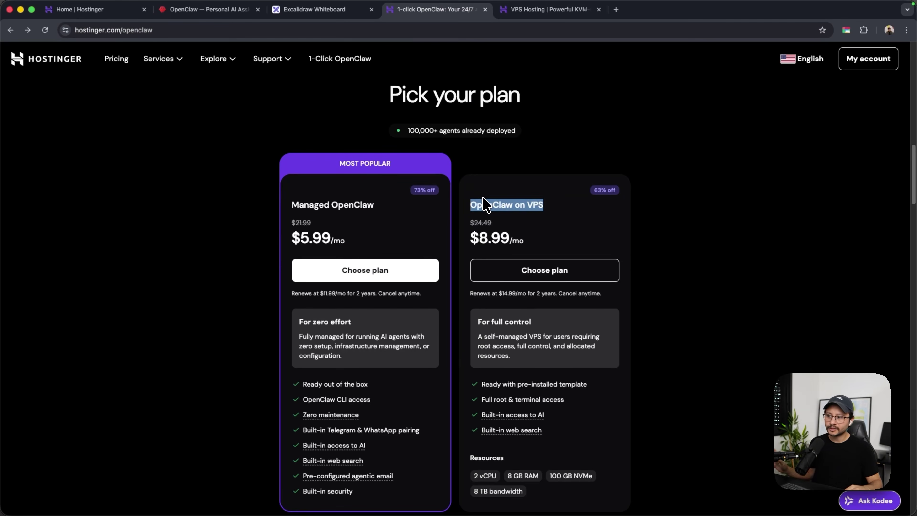
triple_click(523, 205)
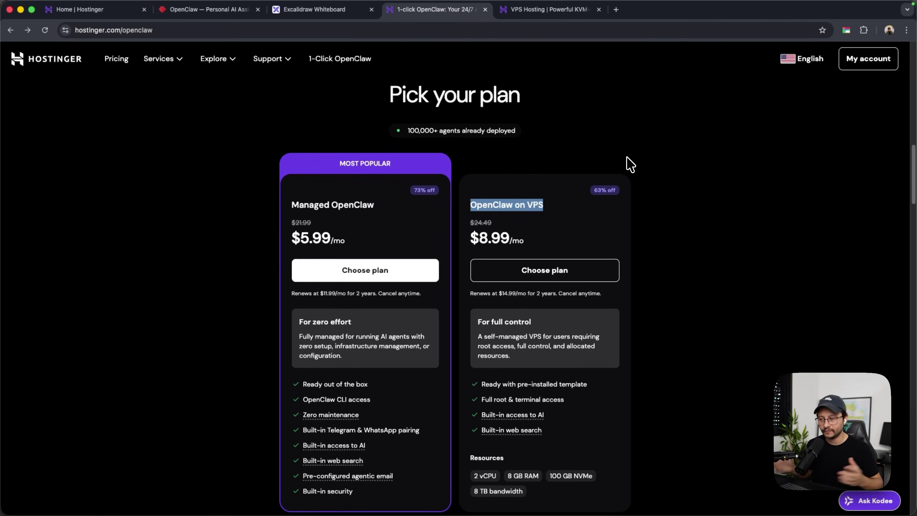
triple_click(510, 205)
click(328, 208)
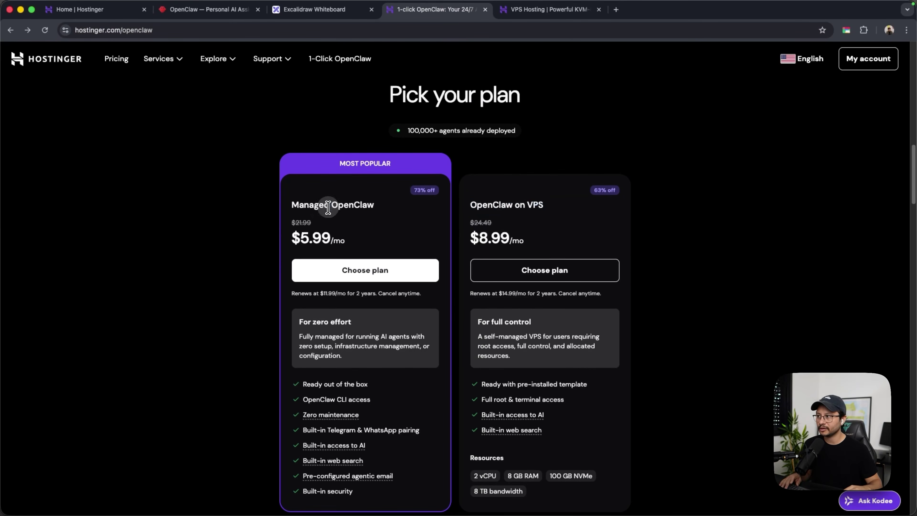
triple_click(343, 208)
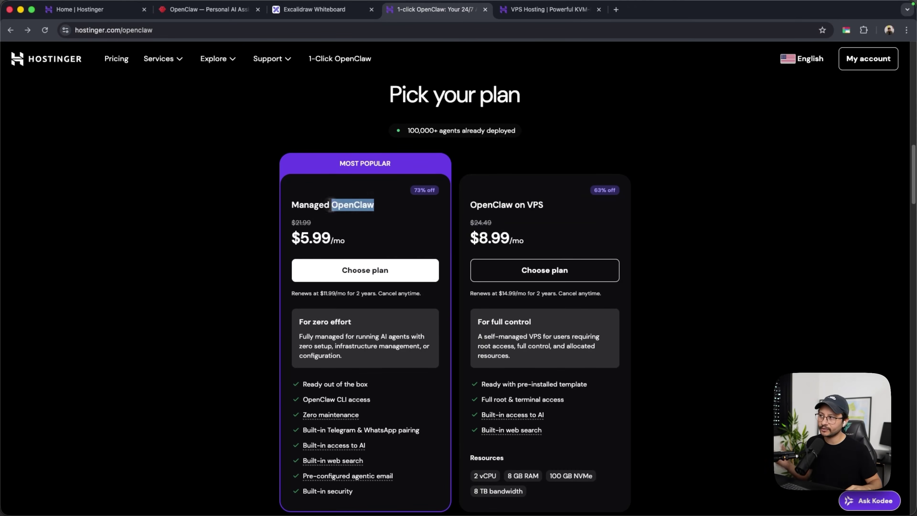
click(387, 215)
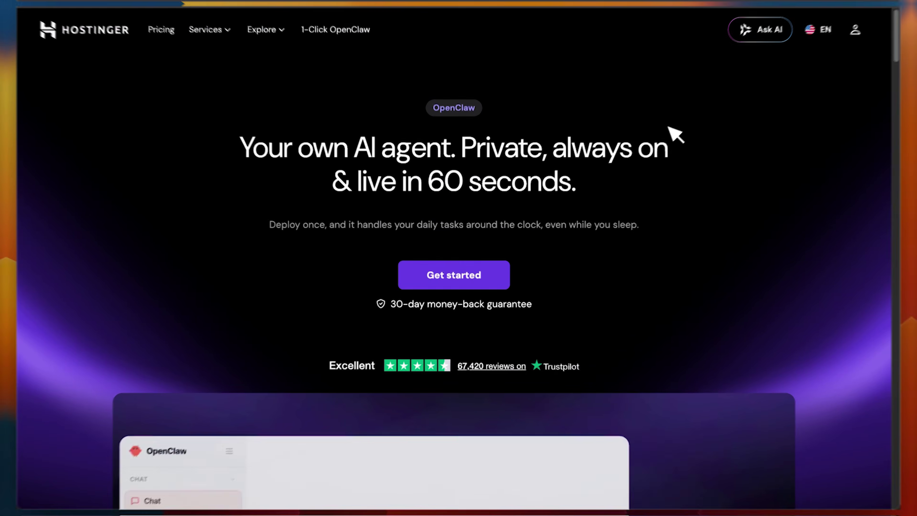
Choose the Managed OpenClaw plan on Hostinger's OpenClaw page
scroll(385, 191, down, 10)
click(361, 199)
Apply the coupon code to the Managed OpenClaw order and set the subscription period to 12 months
click(636, 285)
text(LEONARDOGRIG)
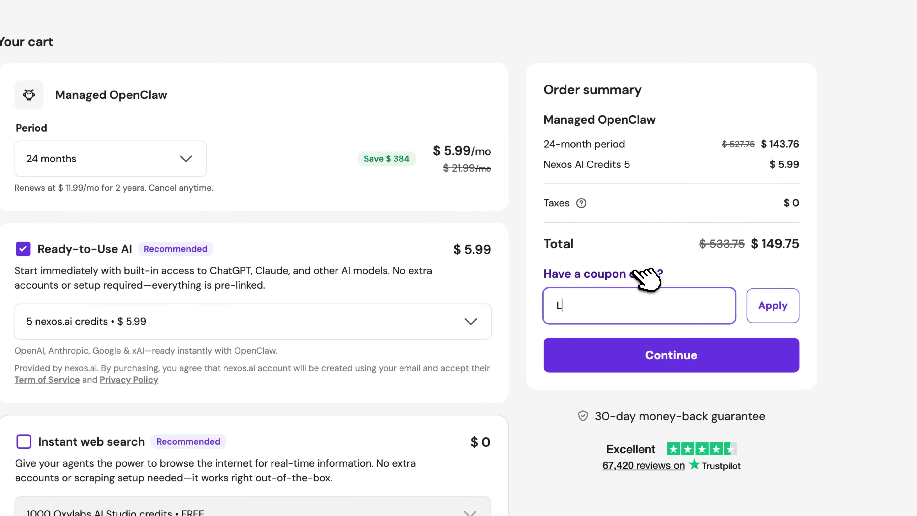
click(782, 309)
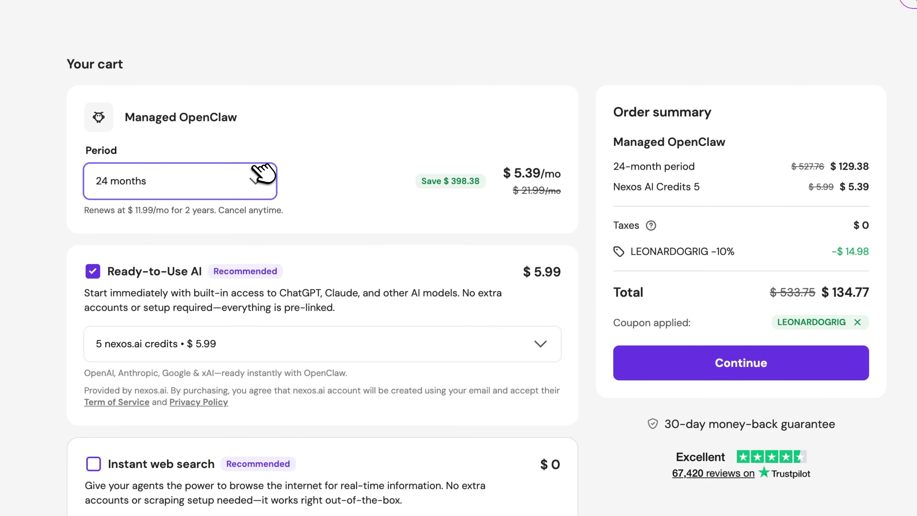
click(262, 173)
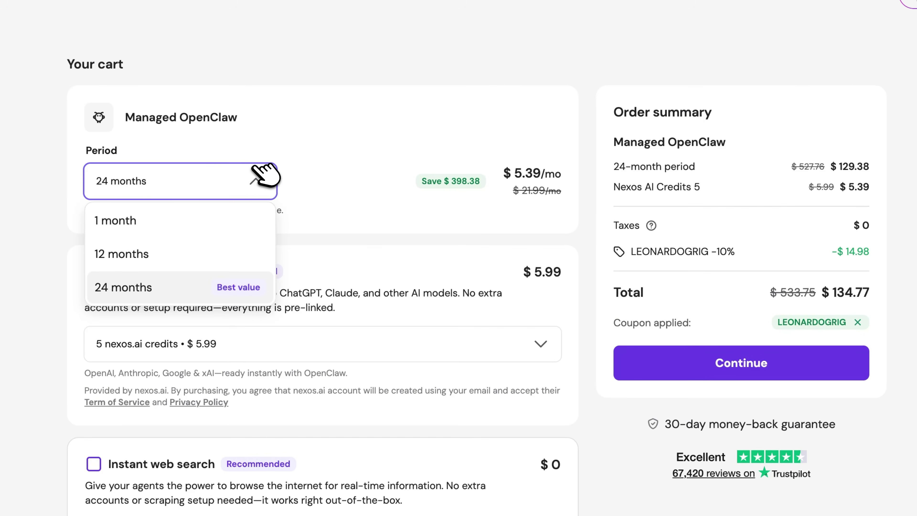
click(195, 255)
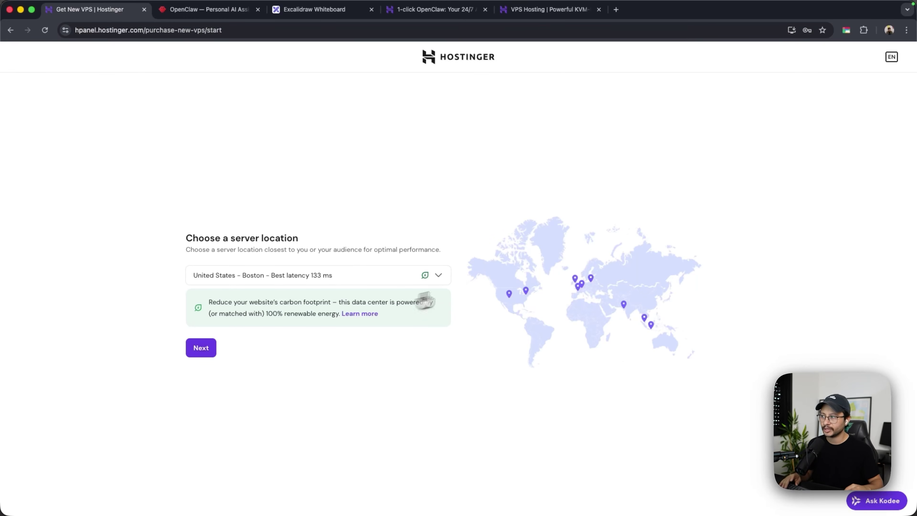
Accept United States - Boston as the new VPS server location and search the operating system options for OpenClaw
click(213, 343)
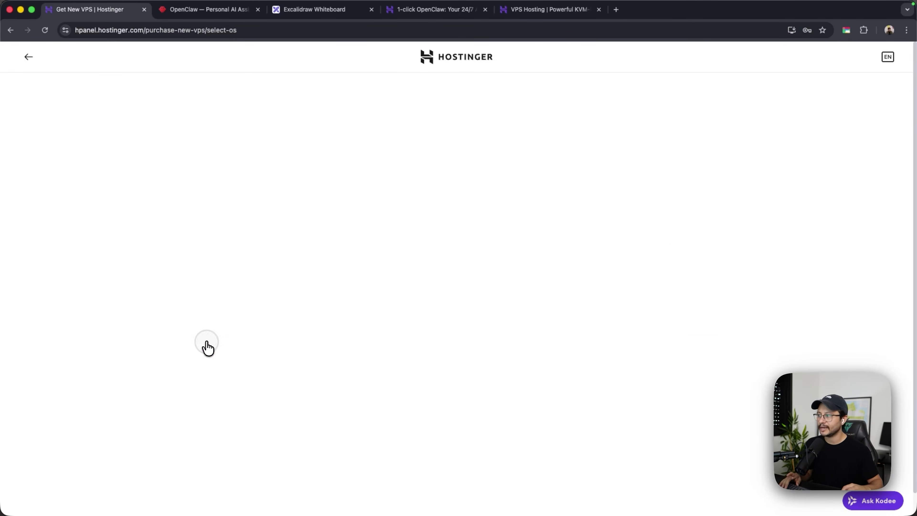
click(372, 172)
text(Opencla)
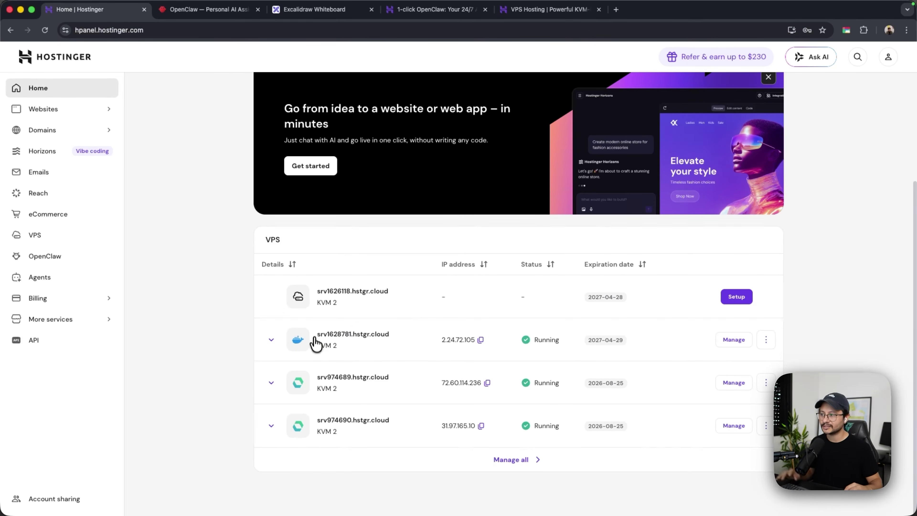
Open the management overview of the running KVM 2 server srv1628781.hstgr.cloud
drag(348, 348, 541, 322)
click(726, 340)
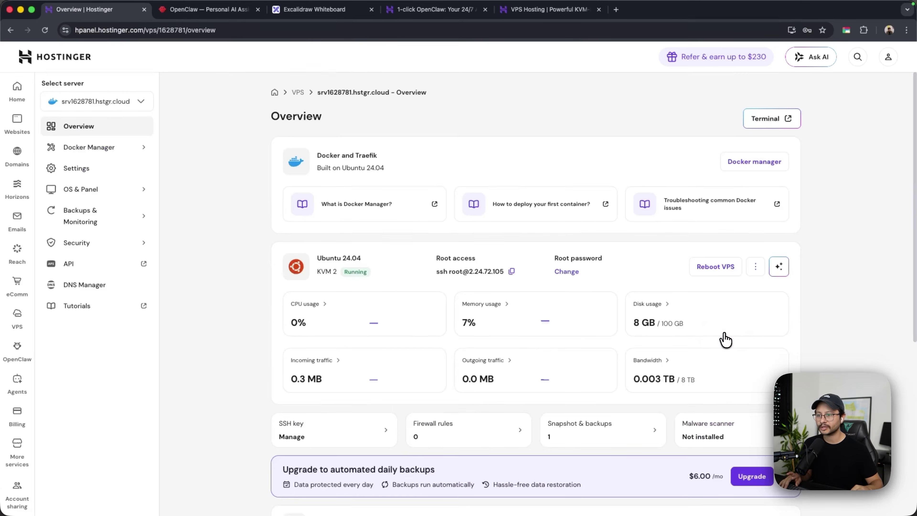
Show the server's Docker projects, open the openclaw-kzm0 web interface and proceed past the privacy warning
click(88, 155)
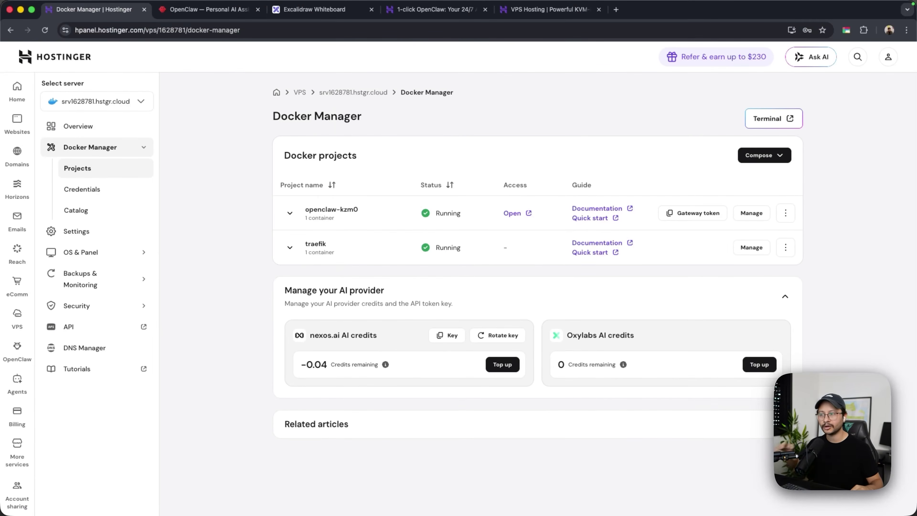
click(517, 217)
click(350, 267)
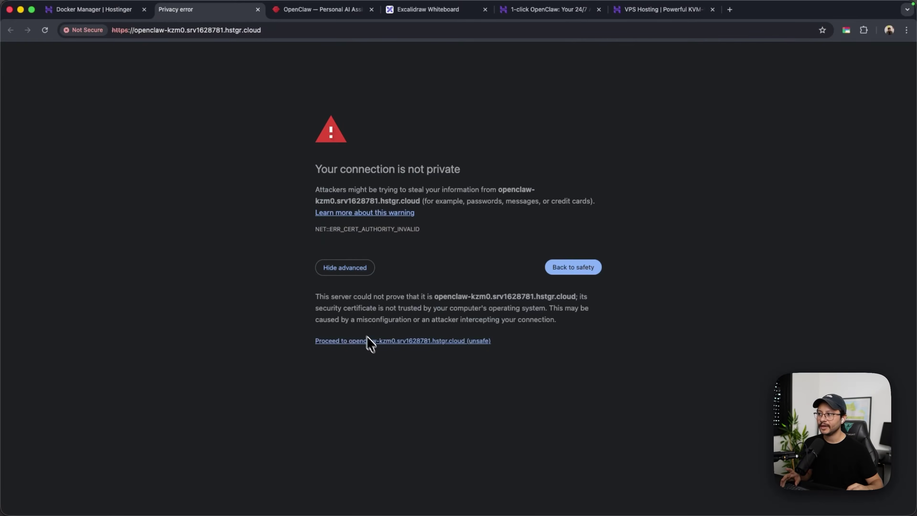
click(370, 341)
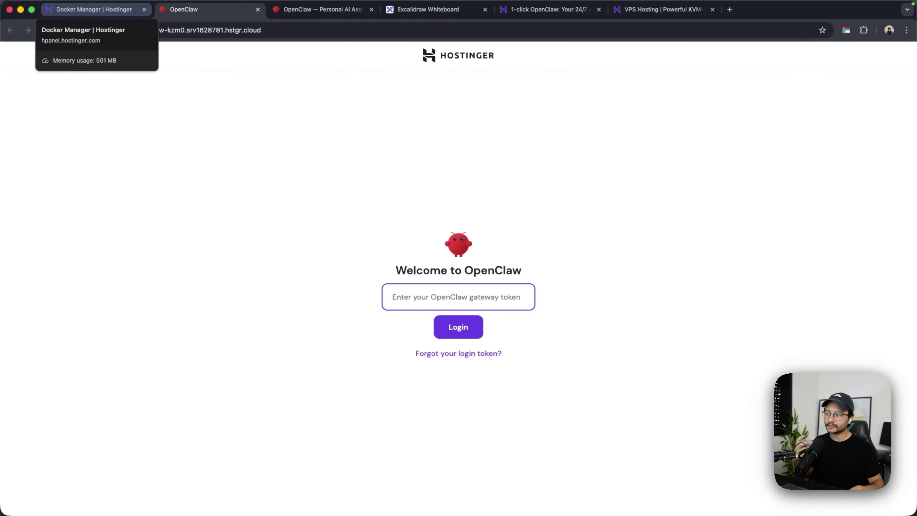
Copy the gateway token of the openclaw-kzm0 project and log in to OpenClaw with it
click(93, 9)
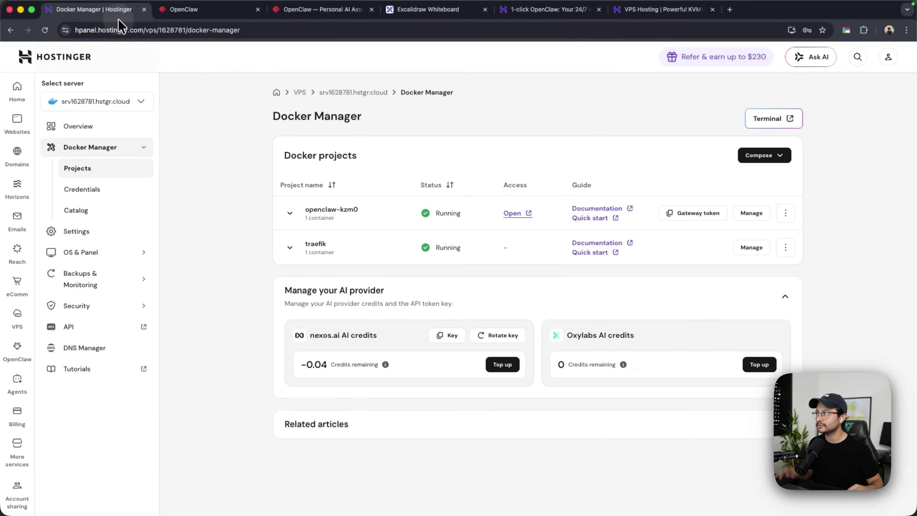
click(698, 214)
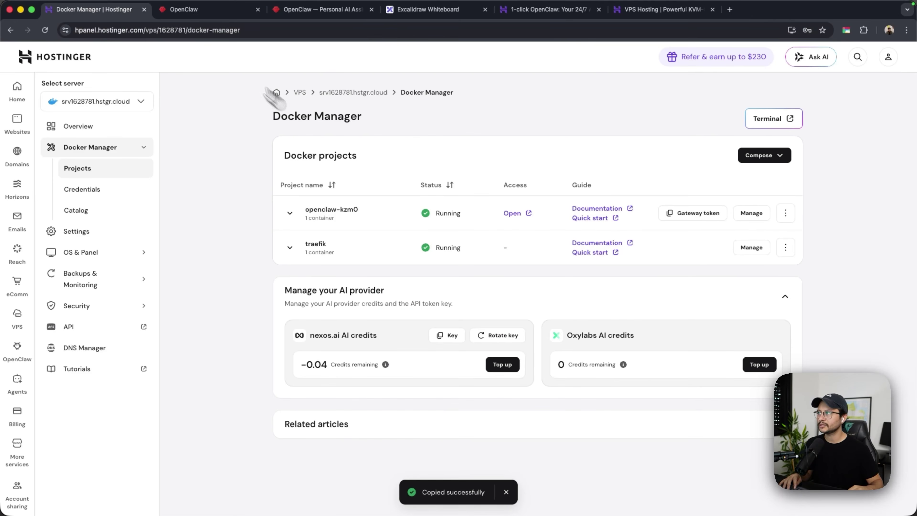
click(216, 10)
click(422, 305)
key(super+v)
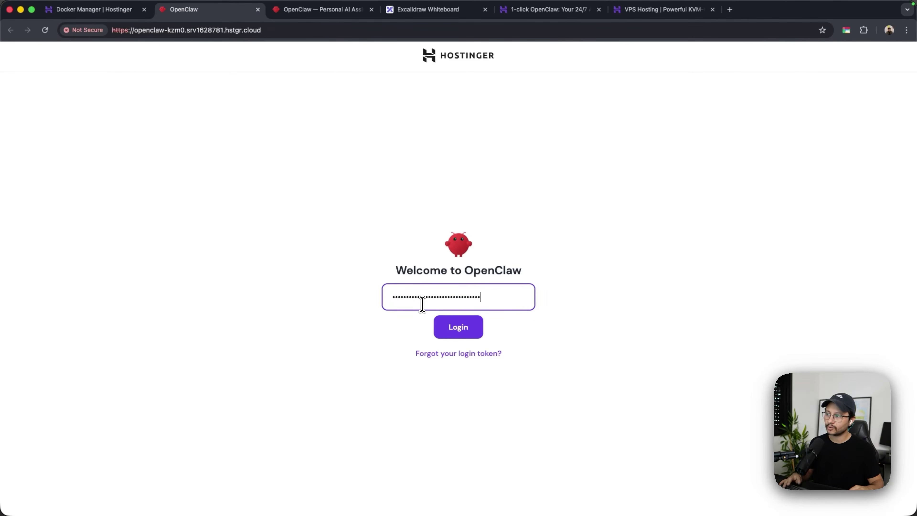
click(474, 334)
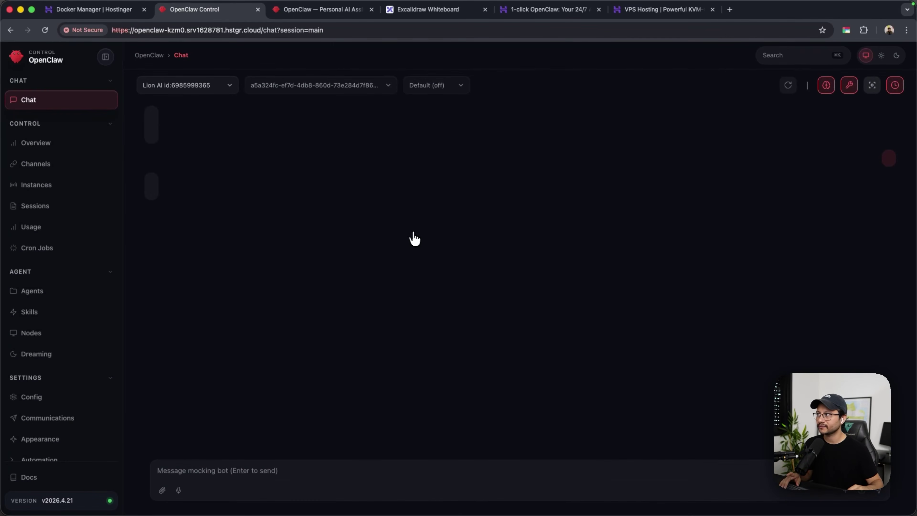
Return to the Docker Manager and examine the nexos.ai entry among the AI provider credits
key(super+1)
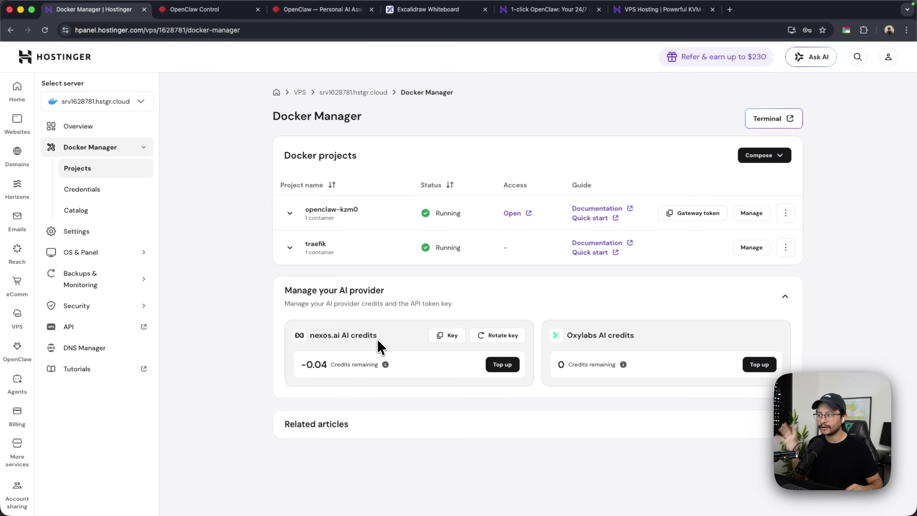
drag(341, 335, 308, 332)
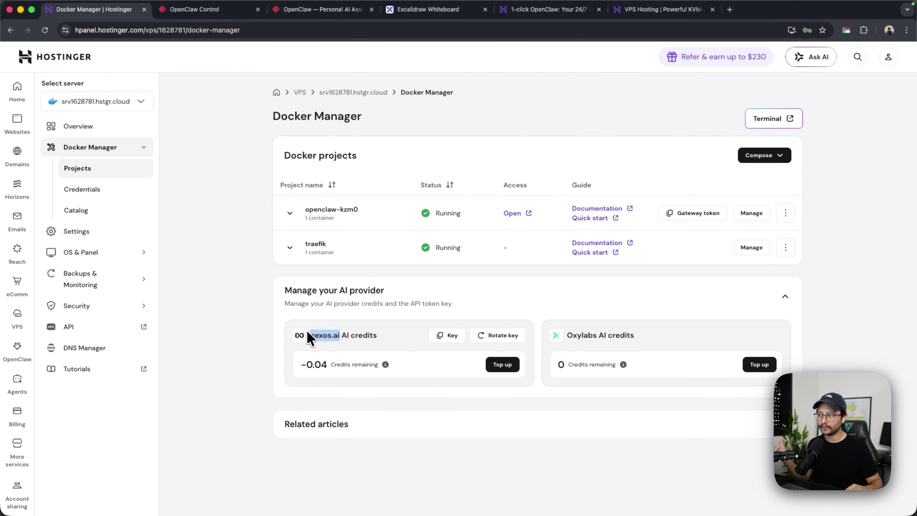
click(405, 331)
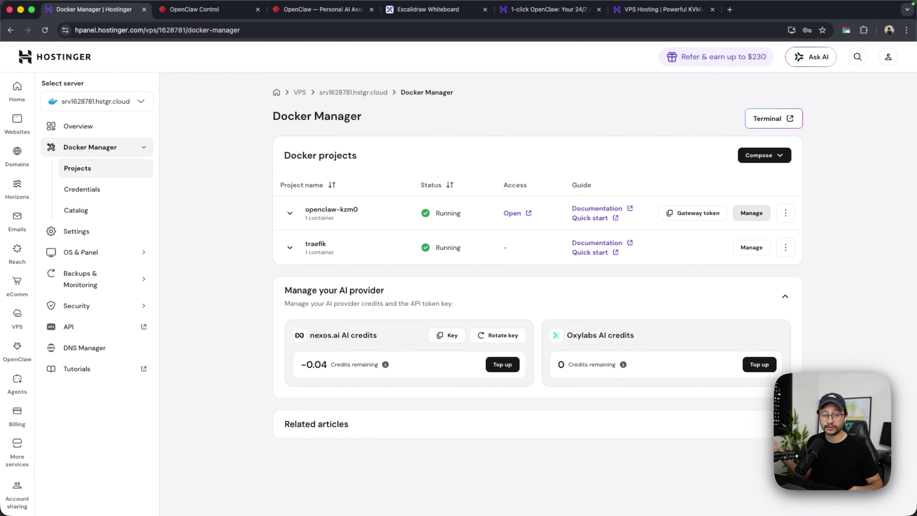
Add an environment variable named OPENAI_API_KEY to the openclaw-kzm0 project, leaving its value empty
click(747, 217)
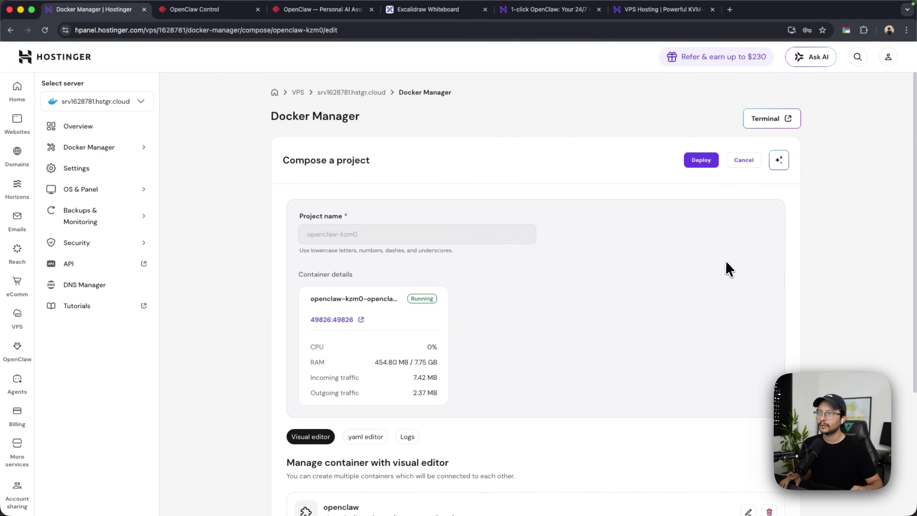
scroll(718, 260, down, 5)
click(763, 435)
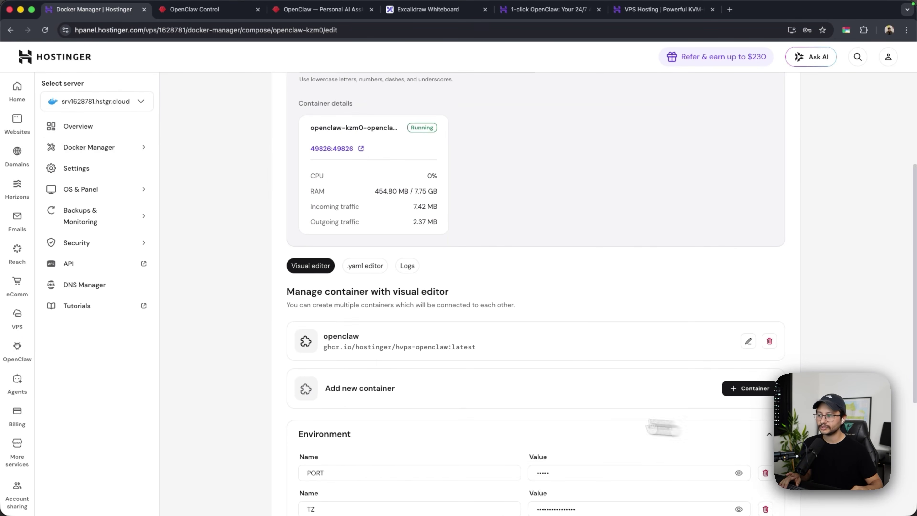
scroll(762, 436, down, 6)
click(339, 434)
click(408, 441)
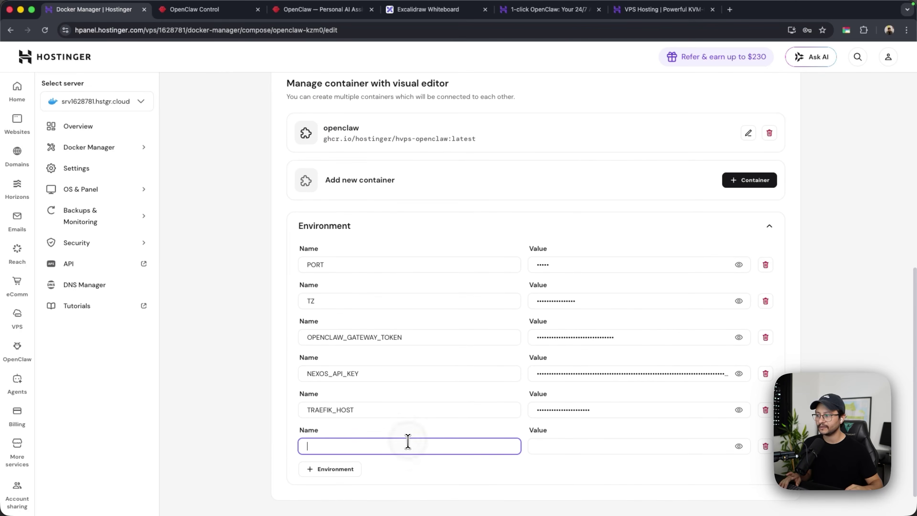
text(OPENA)
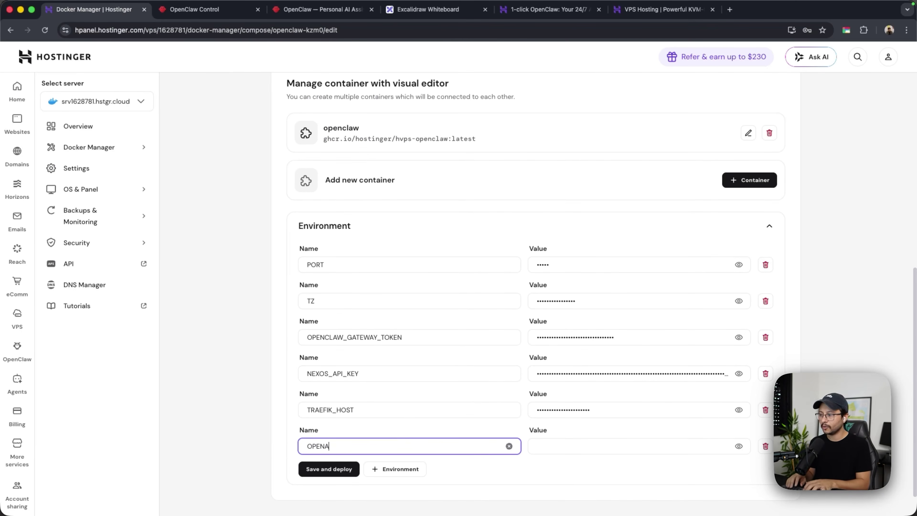
text(I_API_KEY)
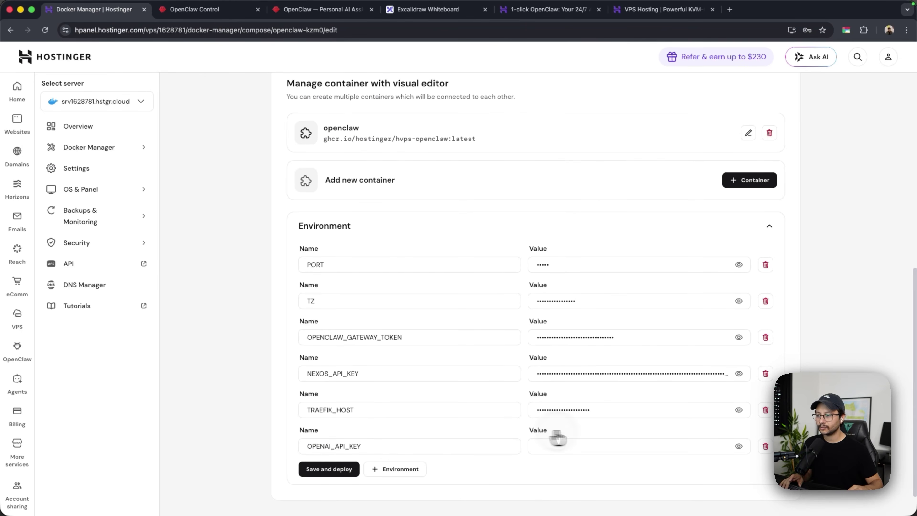
click(674, 446)
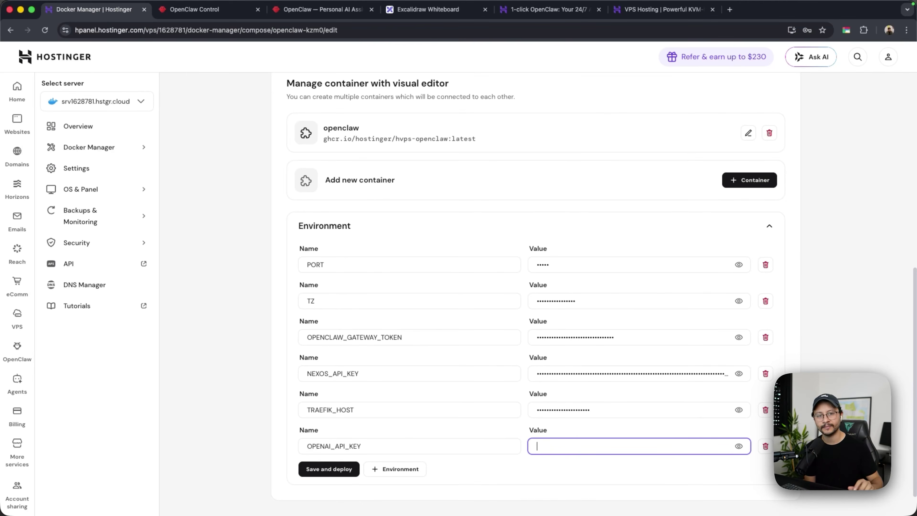
On the Excalidraw whiteboard, draw one arrow toward the VPS (managed) label and another toward the VPS (easypanel) box
mouse_move(441, 95)
mouse_down()
mouse_move(498, 94)
mouse_move(493, 109)
mouse_up()
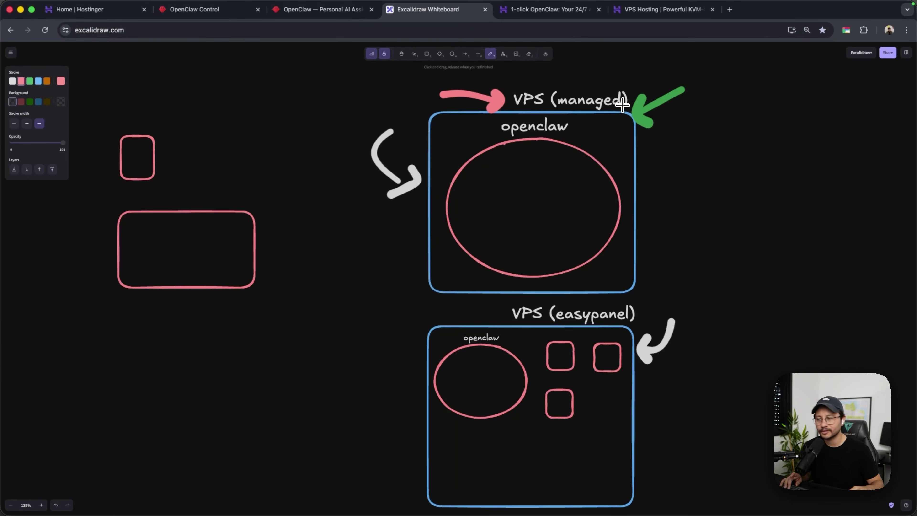
mouse_move(707, 279)
mouse_down()
mouse_move(652, 312)
mouse_move(671, 319)
mouse_up()
In the new Hostinger VPS setup, accept the United States - Boston 2 location and select the Easypanel control panel for installation
scroll(693, 307, down, 3)
scroll(672, 278, down, 2)
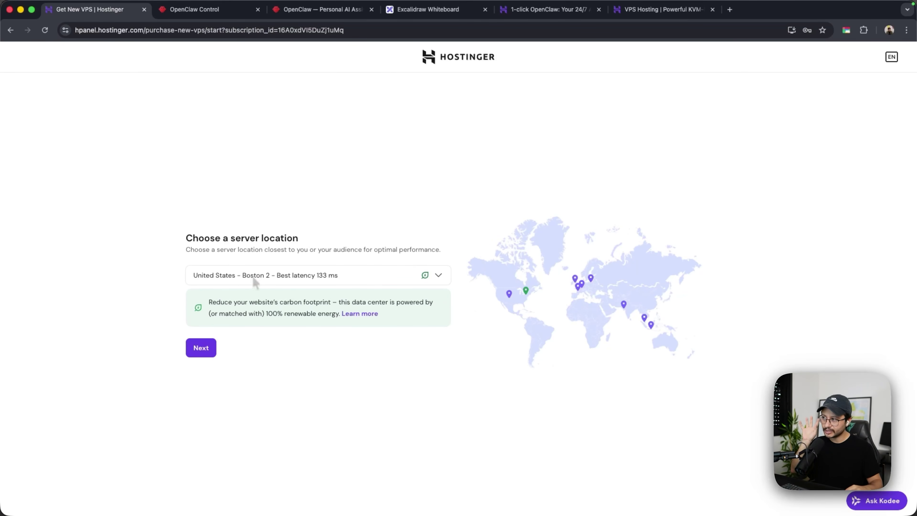
click(203, 349)
click(406, 177)
text(easypanel)
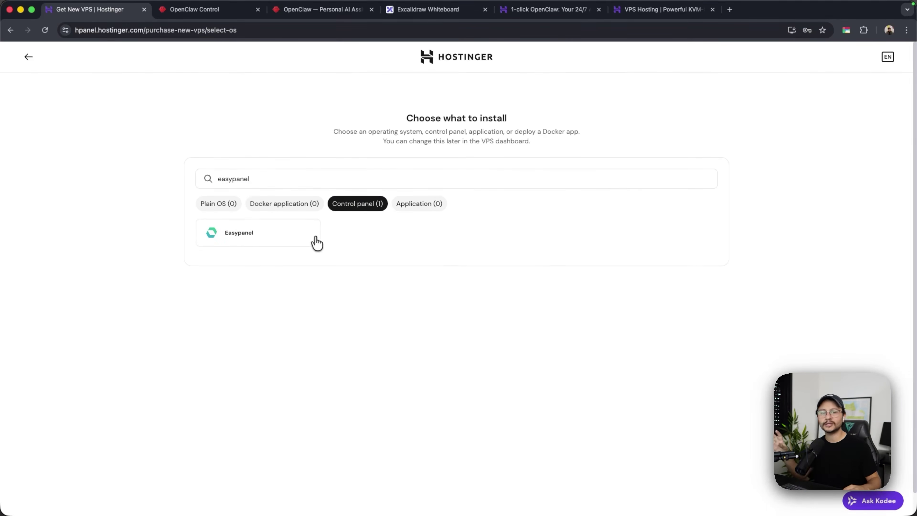
click(291, 238)
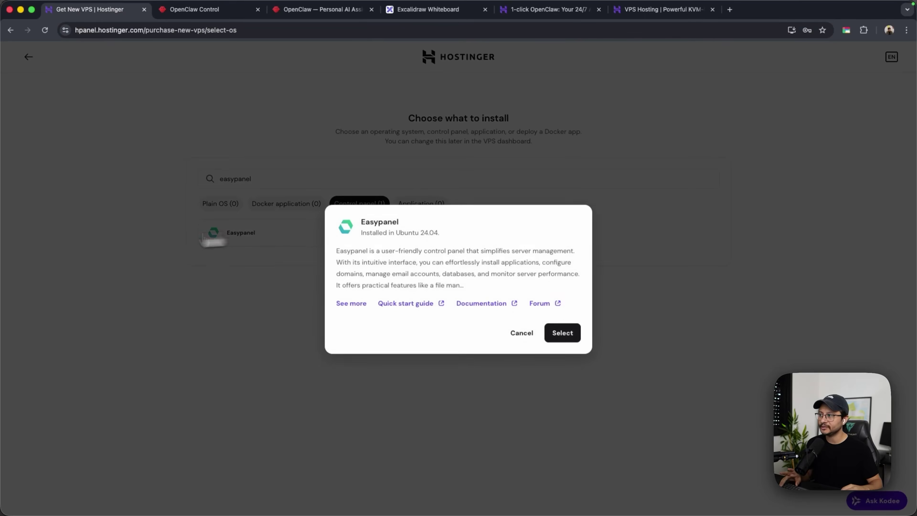
click(564, 333)
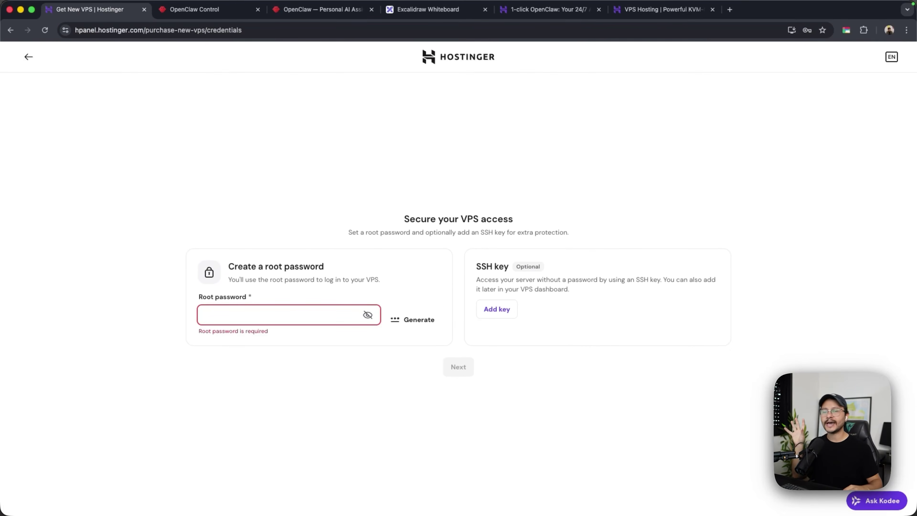
Generate a root password for the VPS, include the free malware scanner and finish the setup
click(411, 322)
click(459, 382)
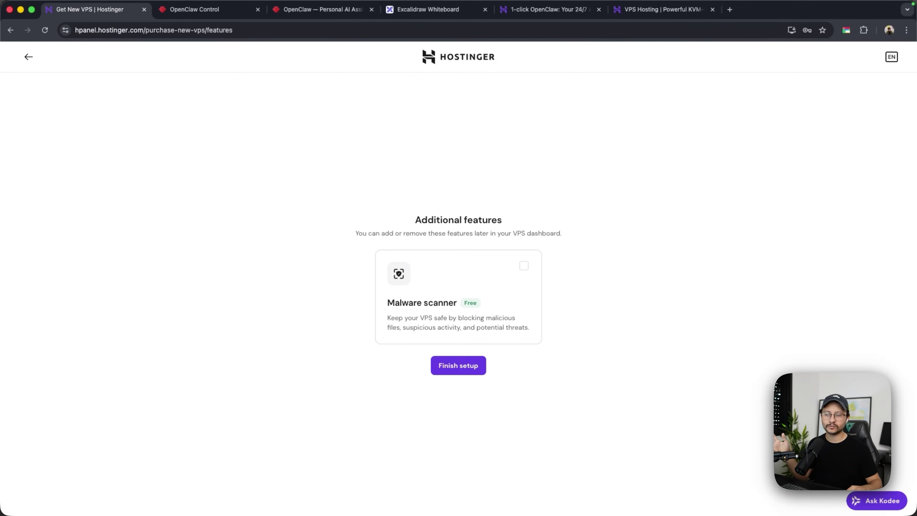
click(528, 267)
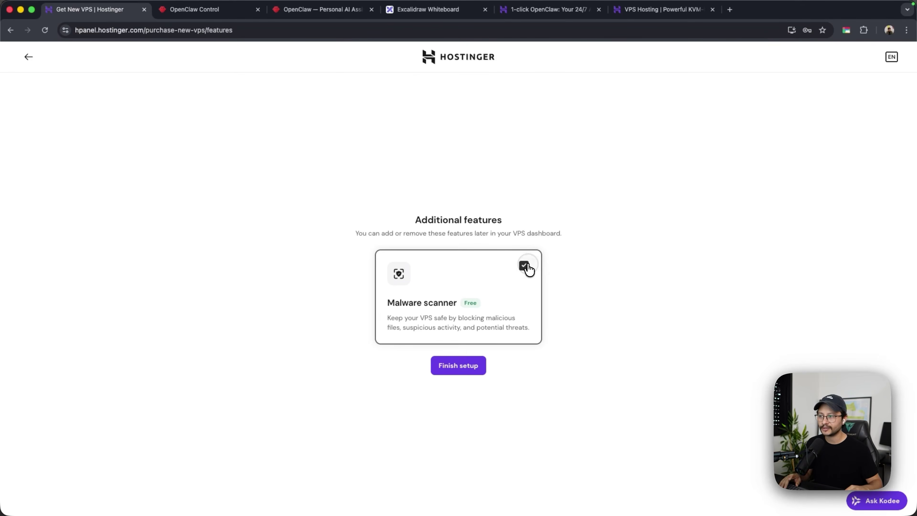
click(462, 373)
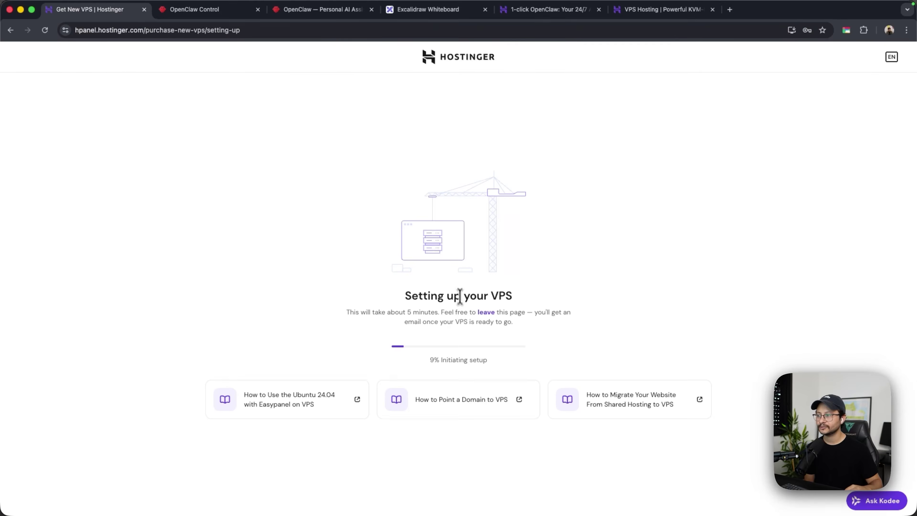
triple_click(460, 291)
click(608, 291)
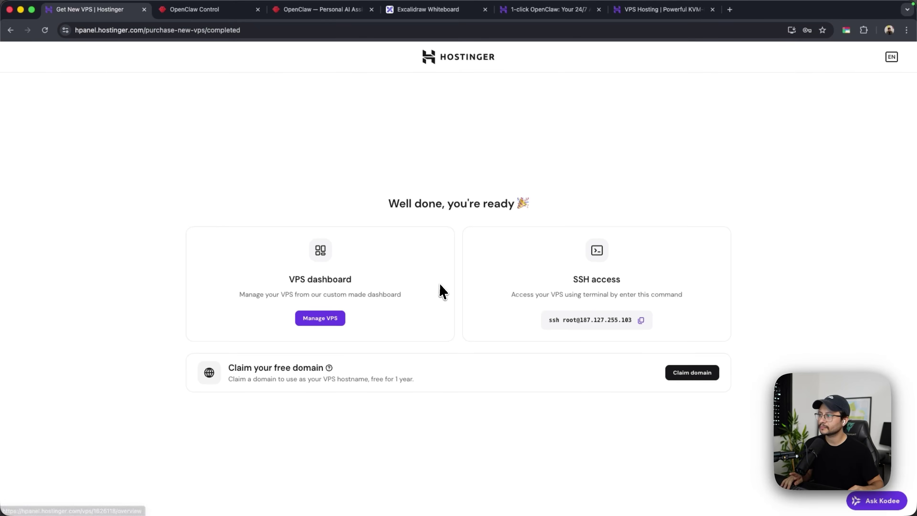
Open the new server's Easypanel and submit its setup form with the account e-mail, password, Youtube as referral source and accepted terms
click(318, 320)
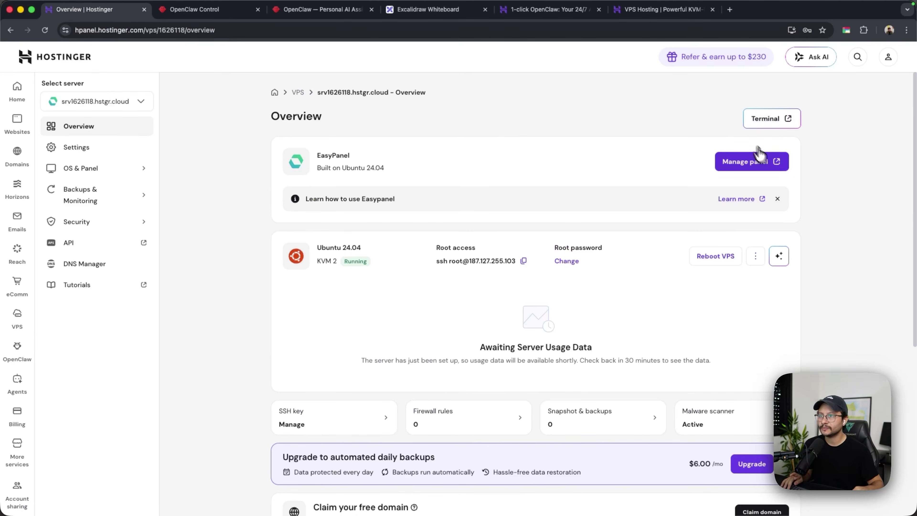
click(739, 166)
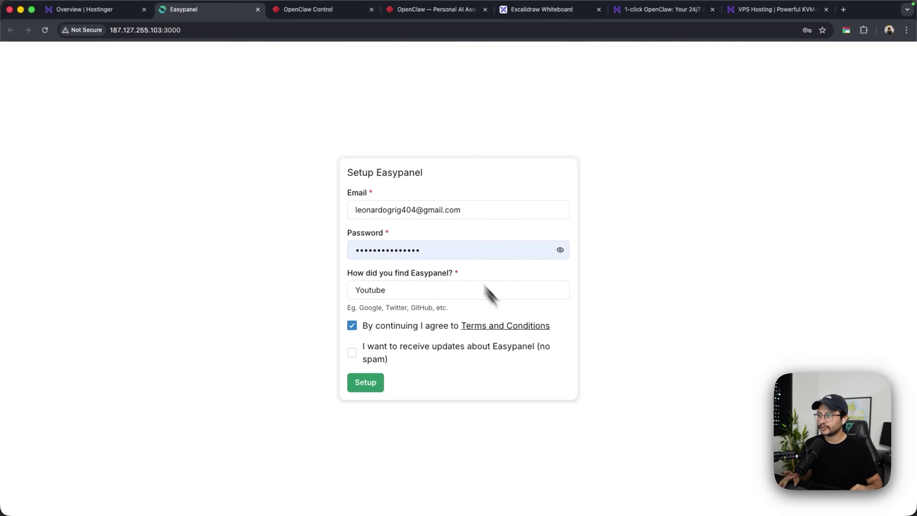
click(372, 386)
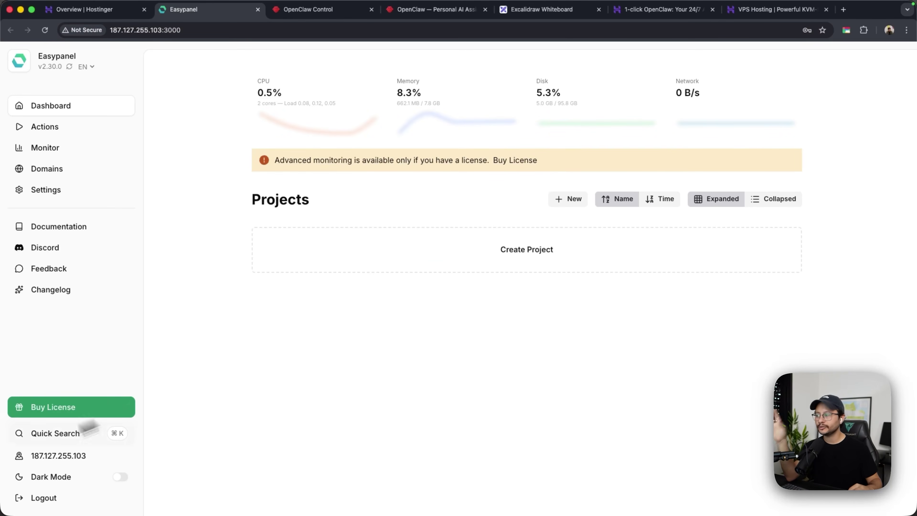
Turn on Easypanel's dark mode and create a project named ai_agent
click(121, 477)
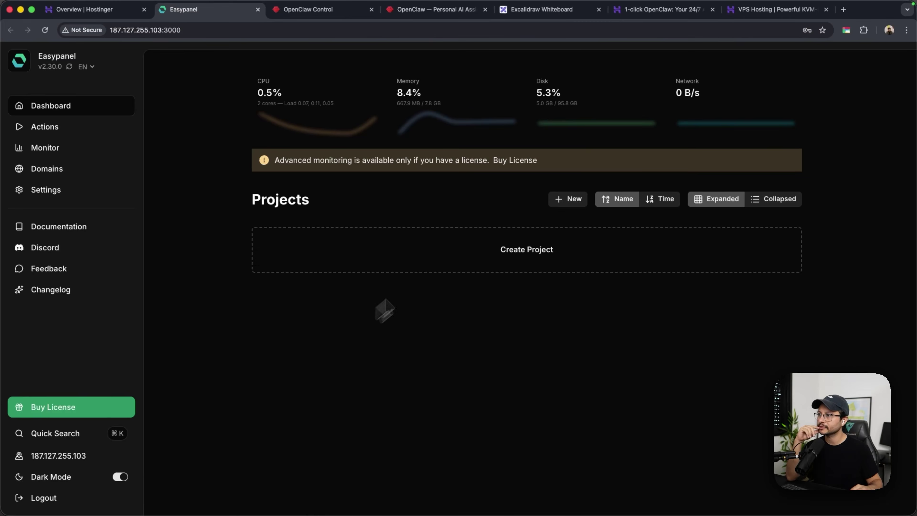
click(498, 250)
text(ai_agent)
key(Return)
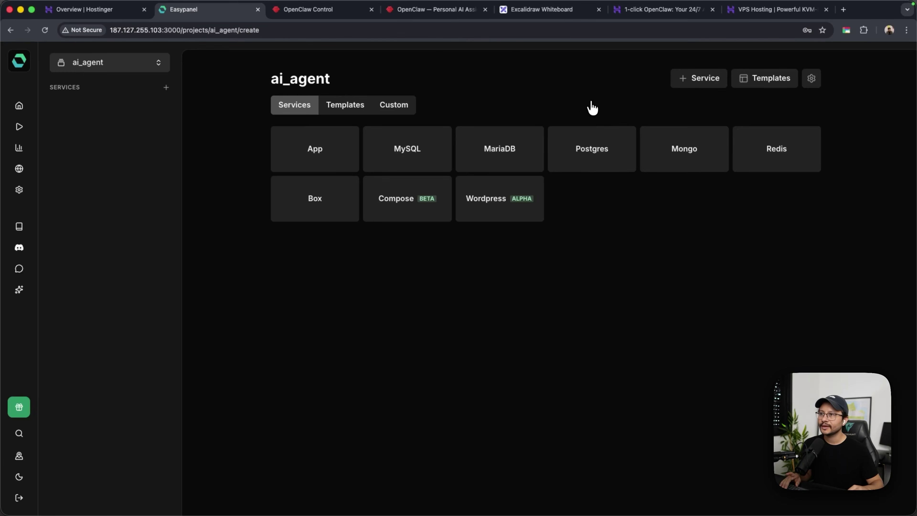
Search the service templates for openclaw and choose the OpenClaw template for the ai_agent project
click(349, 110)
click(362, 132)
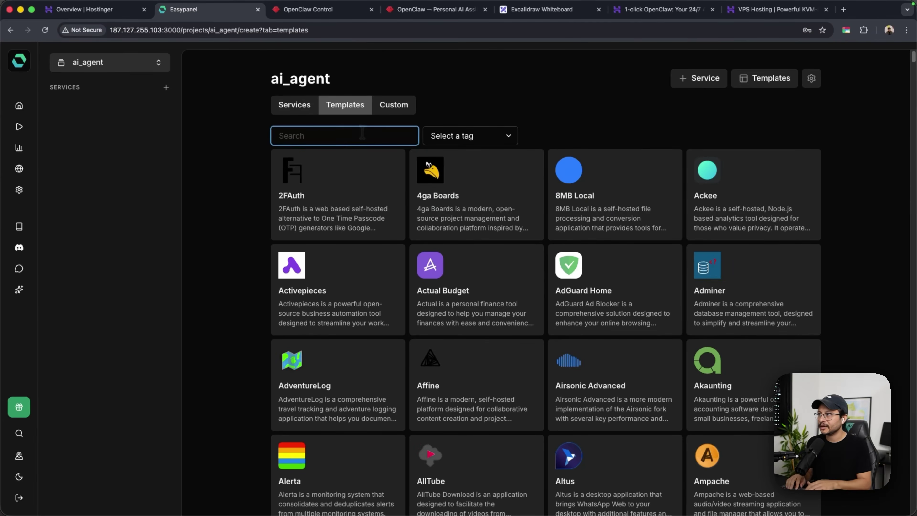
text(openclaw)
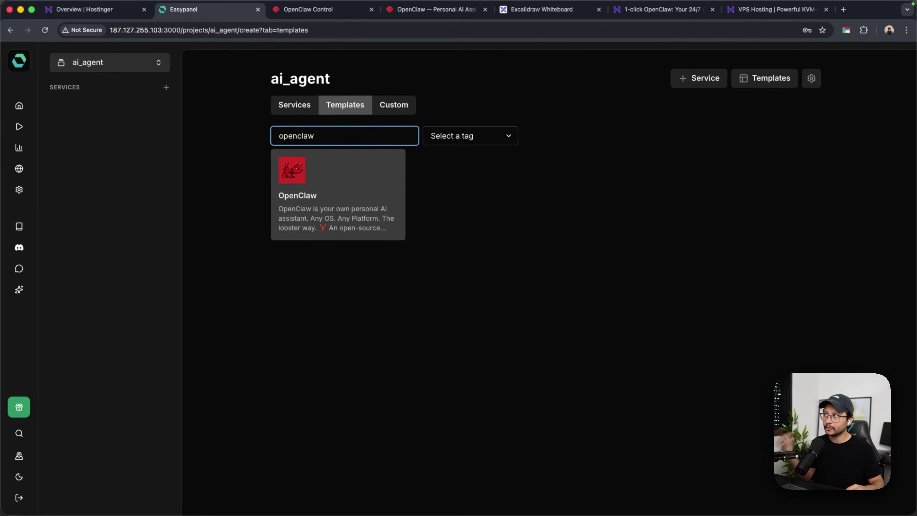
click(354, 192)
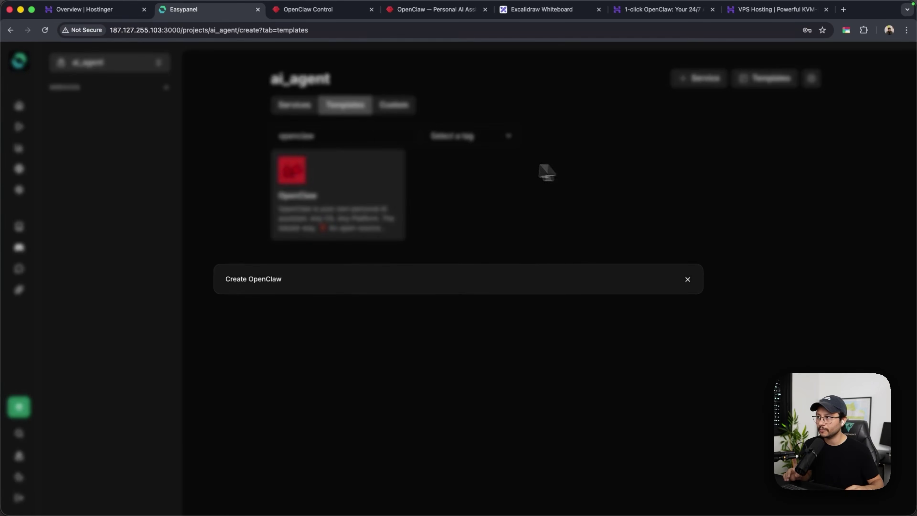
Create the OpenClaw service with the template's default settings and go to its project page
click(568, 166)
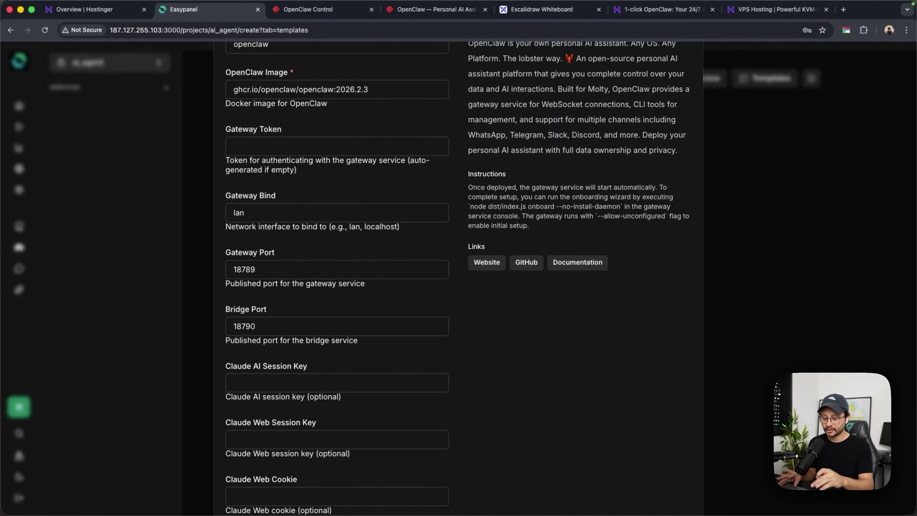
key(super+minus)
key(super+minus)
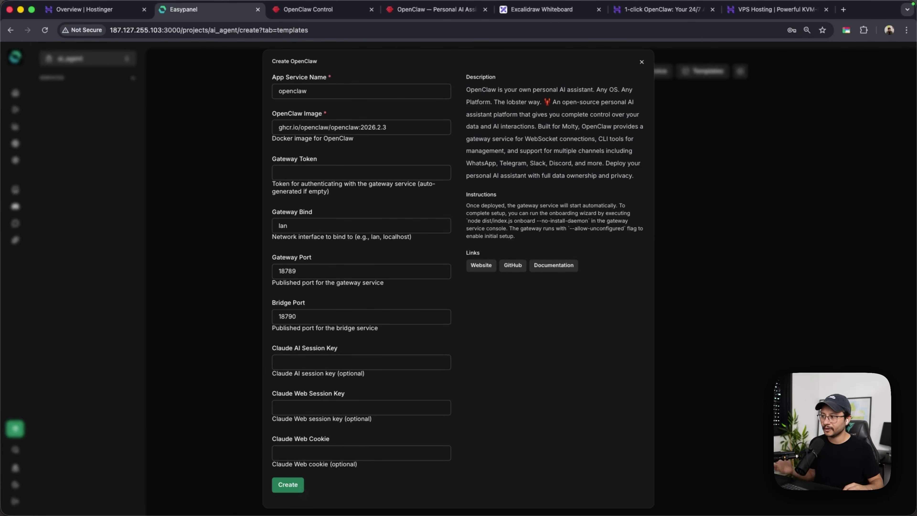
click(288, 484)
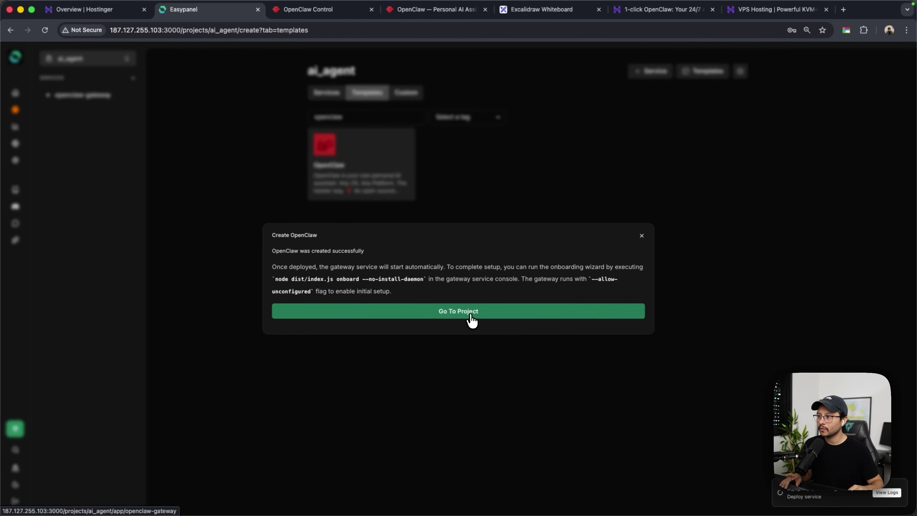
click(472, 317)
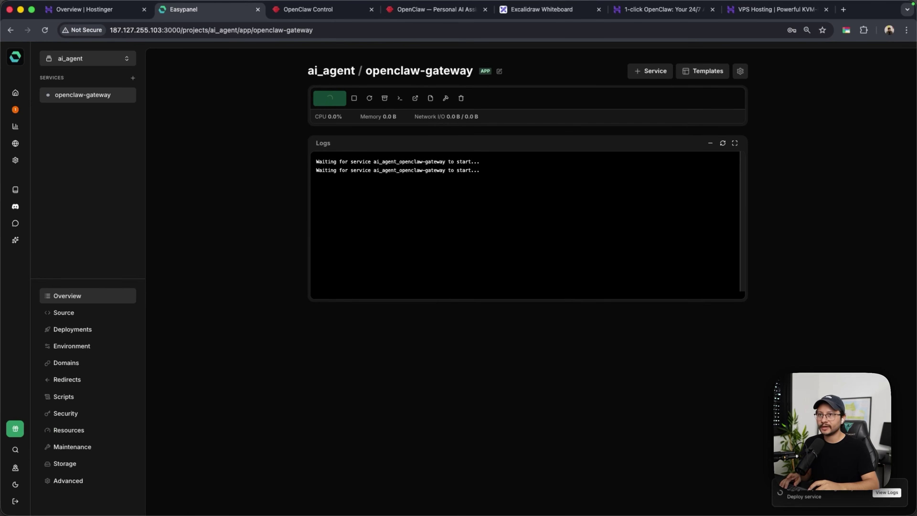
key(super+equal)
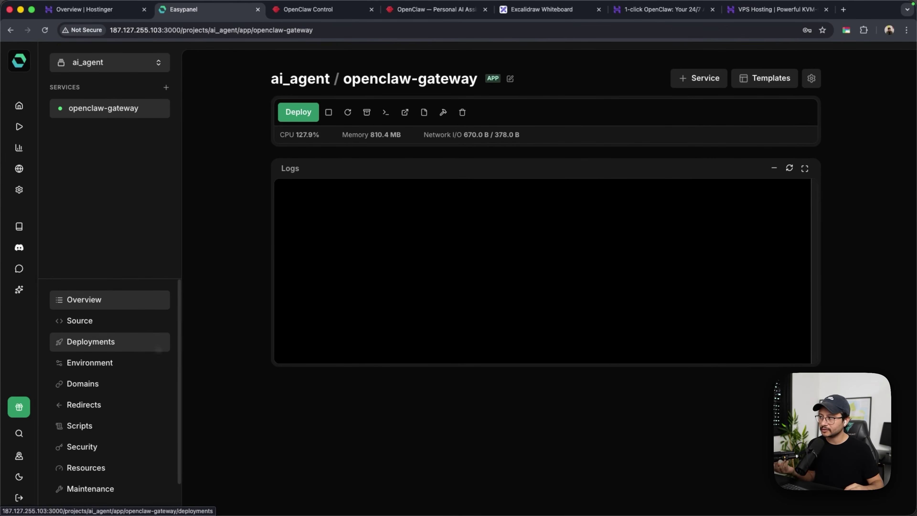
View the openclaw-gateway deployment history and open the details of its Deploy service entry
click(159, 350)
click(792, 208)
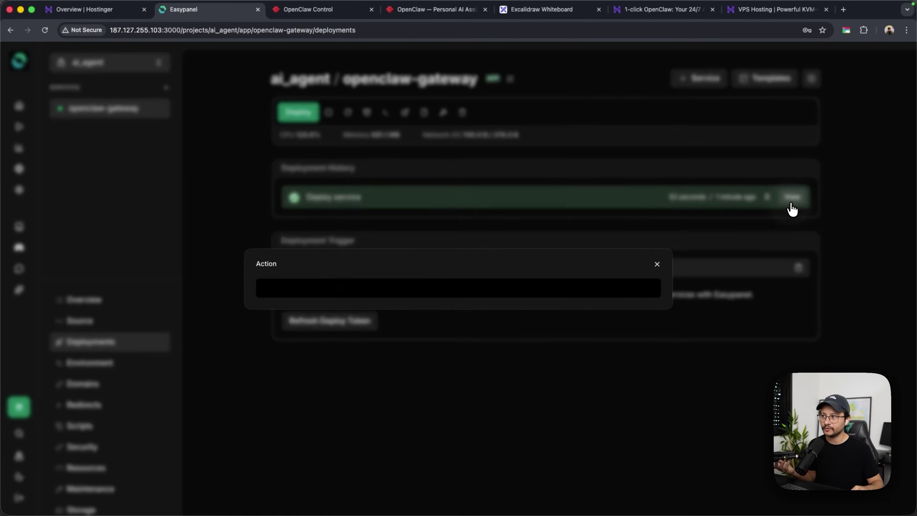
click(657, 209)
drag(361, 196, 306, 197)
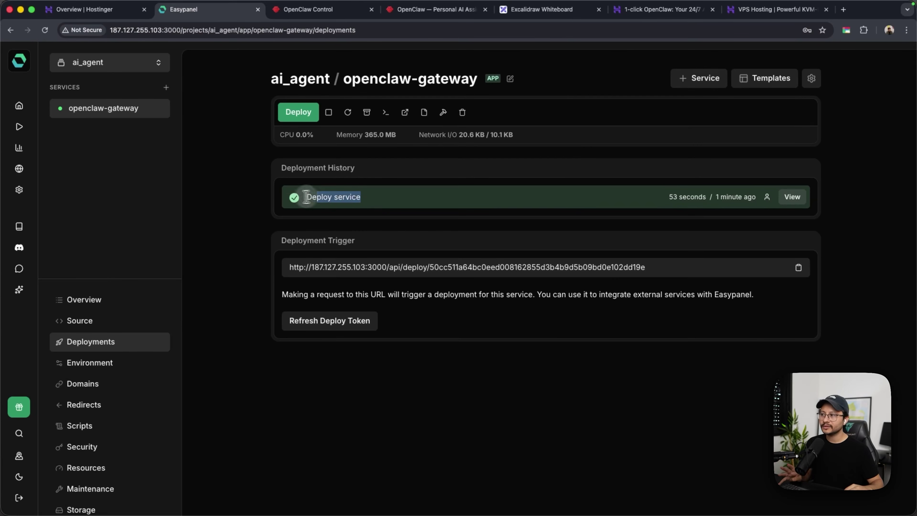
Open a Bash console for openclaw-gateway, switch to Notes and select the OPENROUTER_API_KEY placeholder value in the openclaw.json command
click(386, 112)
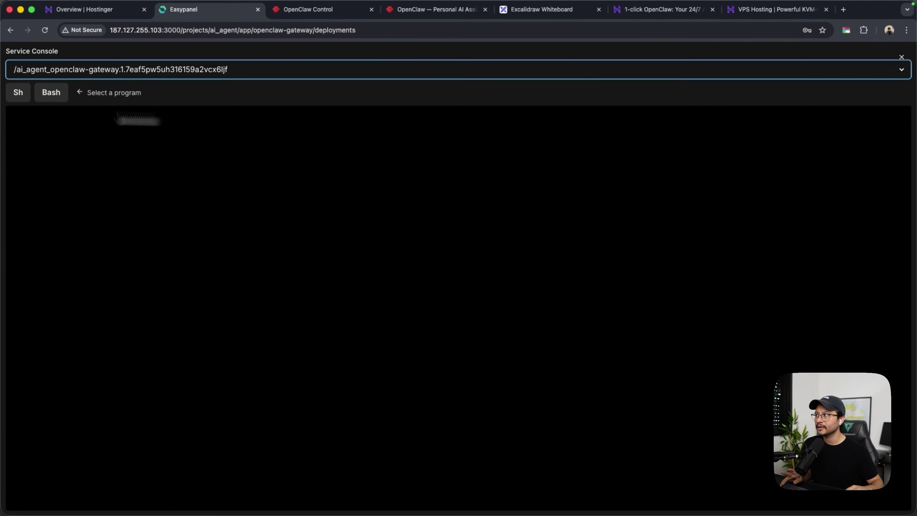
click(50, 93)
key(super+Tab)
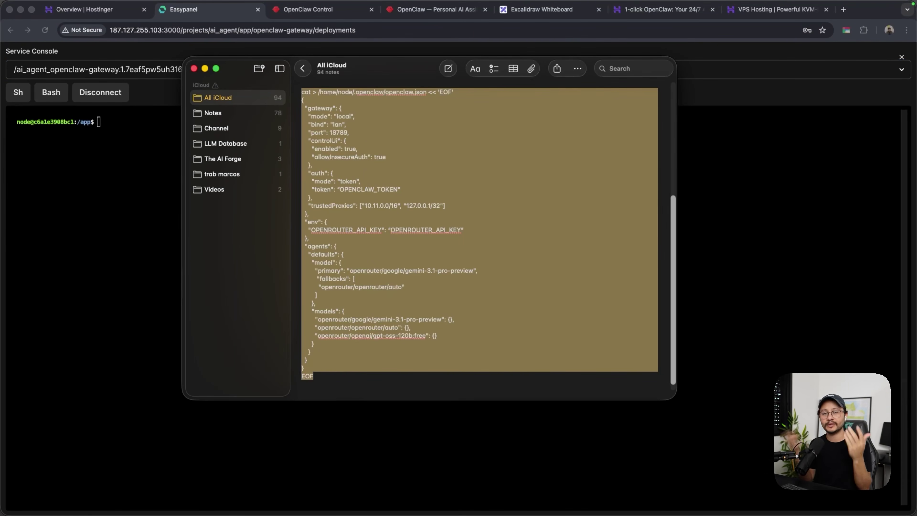
double_click(446, 231)
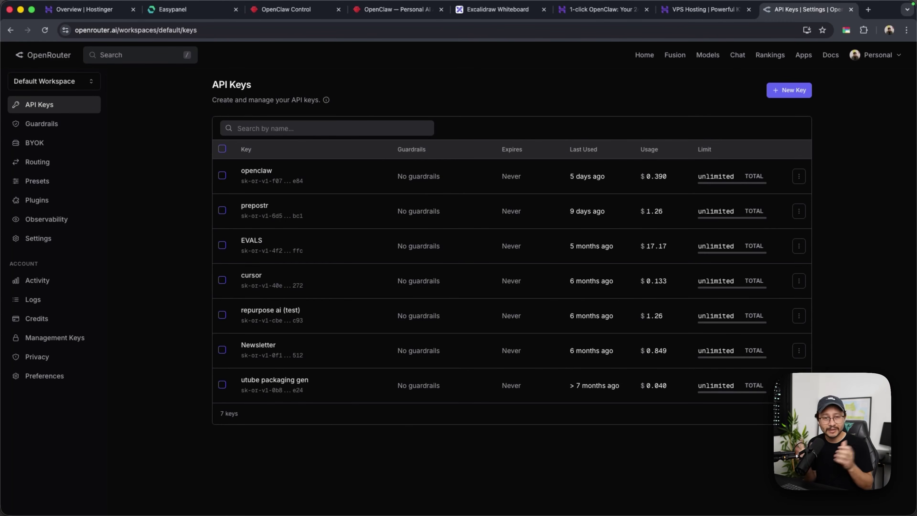
Create an OpenRouter API key named Openclaw Inst without expiration and paste it over the API key placeholder in the note
click(789, 90)
click(441, 203)
text(Openclaw Inst)
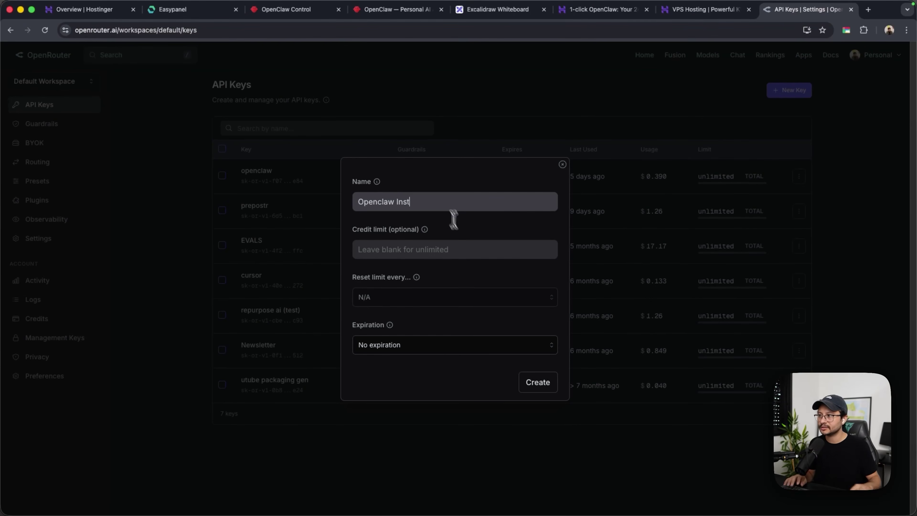
click(538, 382)
click(544, 262)
key(super+Tab)
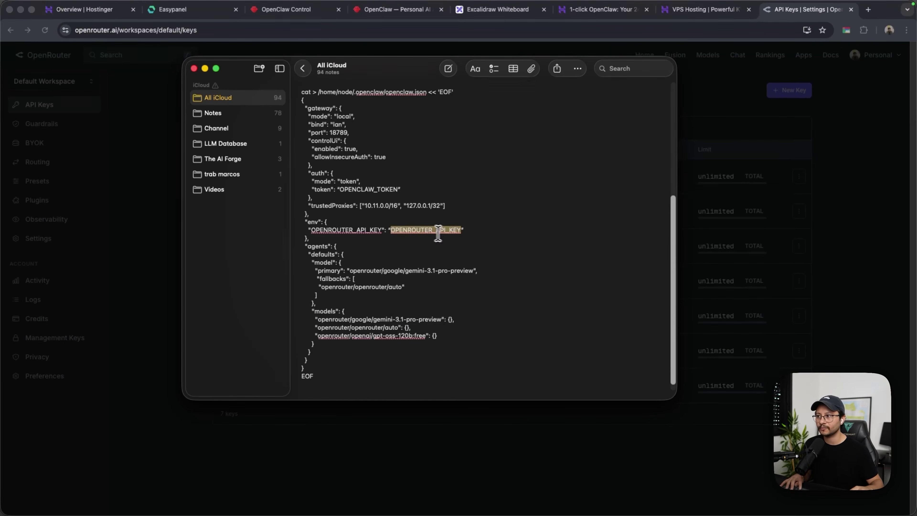
key(super+v)
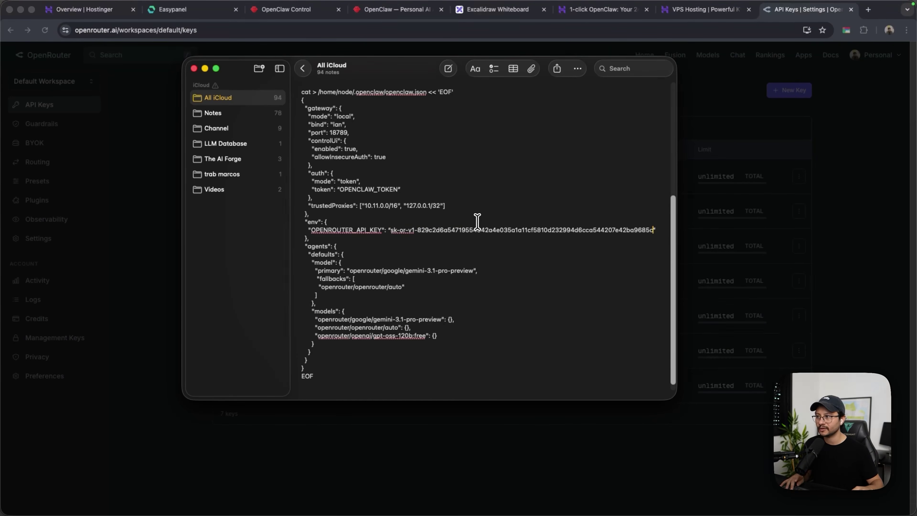
Copy the gateway token from the openclaw-gateway environment variables and paste it over the OPENCLAW_TOKEN placeholder in the note
key(super+2)
double_click(376, 190)
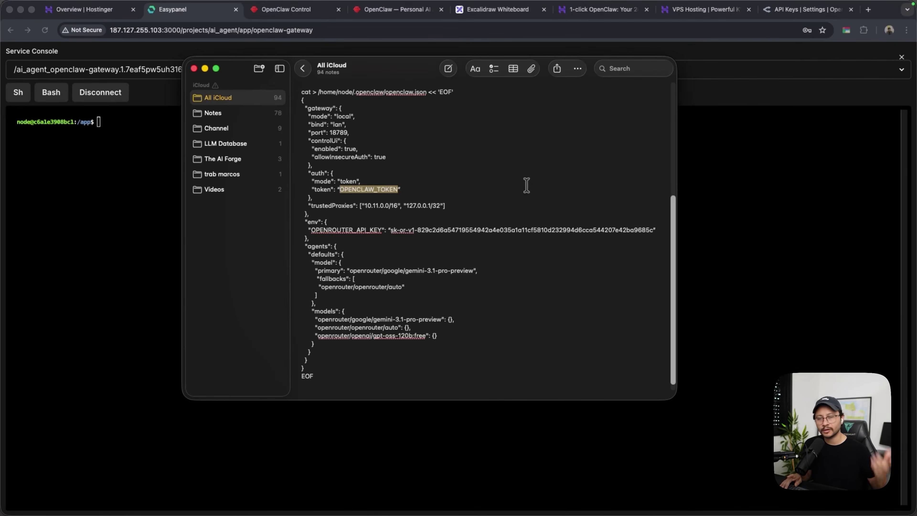
click(686, 153)
click(902, 60)
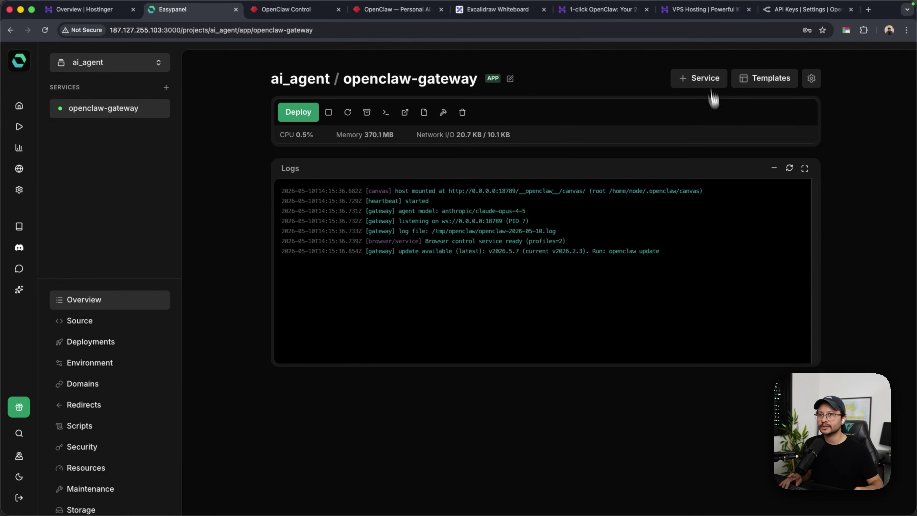
click(84, 364)
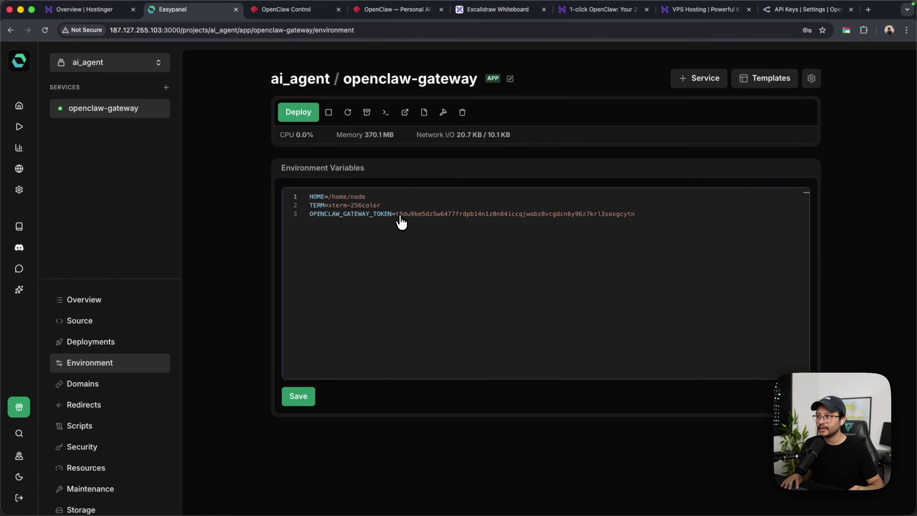
drag(397, 213, 635, 214)
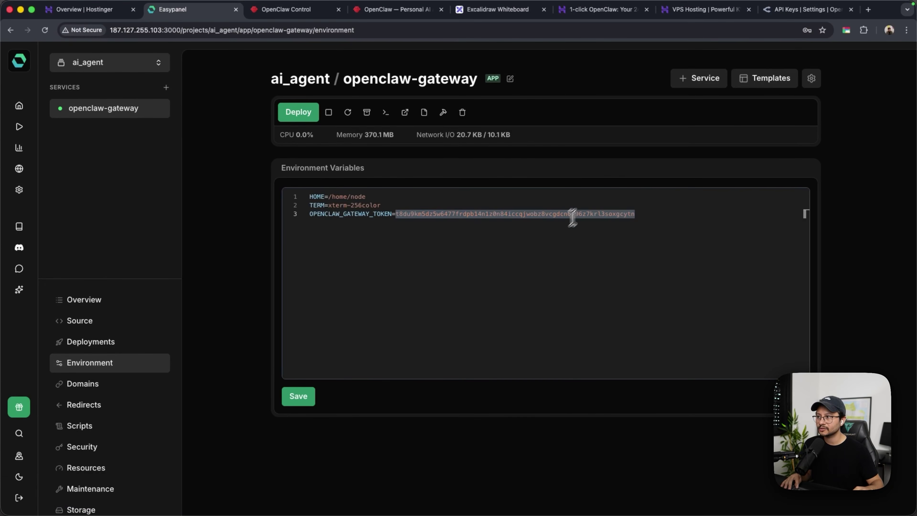
key(super+Tab)
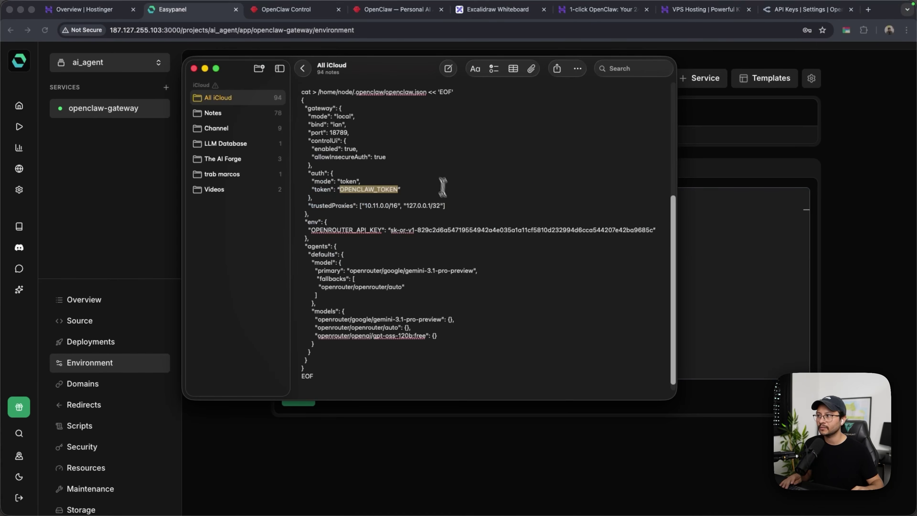
double_click(426, 189)
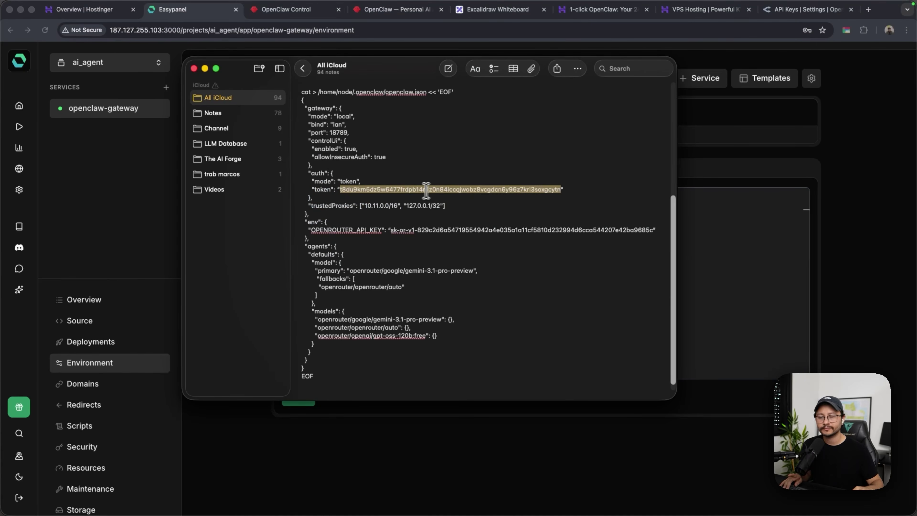
click(365, 188)
Review the primary model, the fallbacks and the list of allowed models in the note's agents section
drag(343, 255, 409, 291)
click(407, 284)
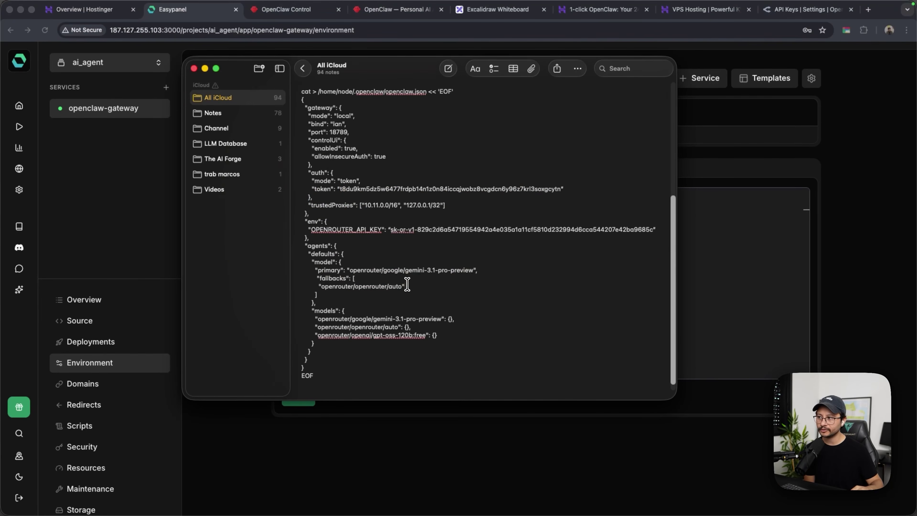
double_click(328, 271)
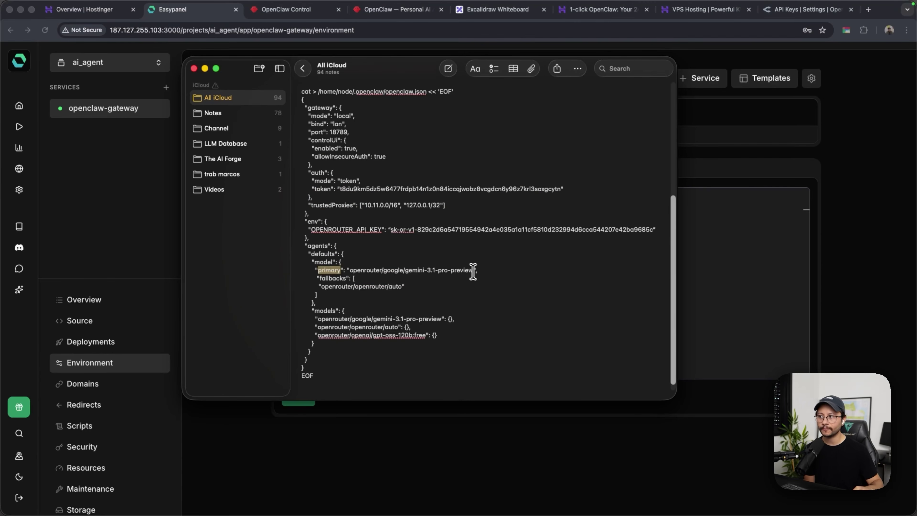
click(356, 279)
drag(322, 287, 400, 288)
click(413, 327)
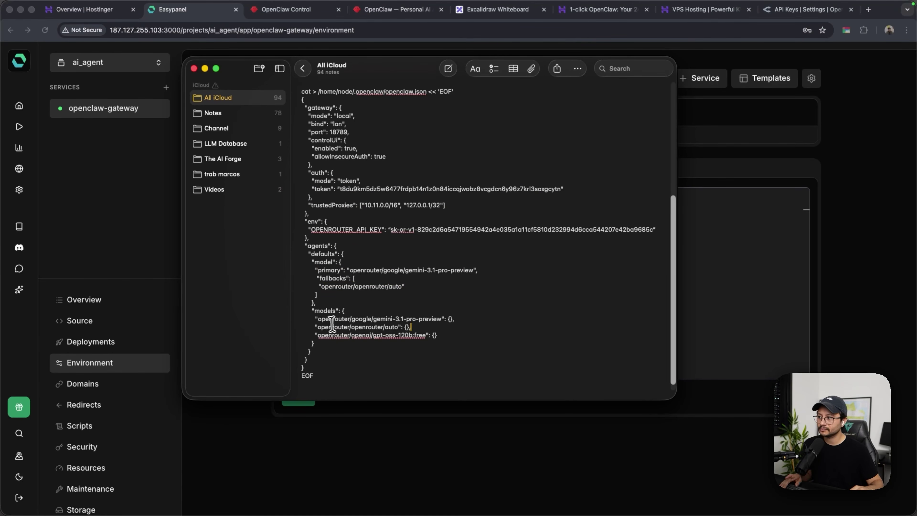
drag(319, 320, 449, 320)
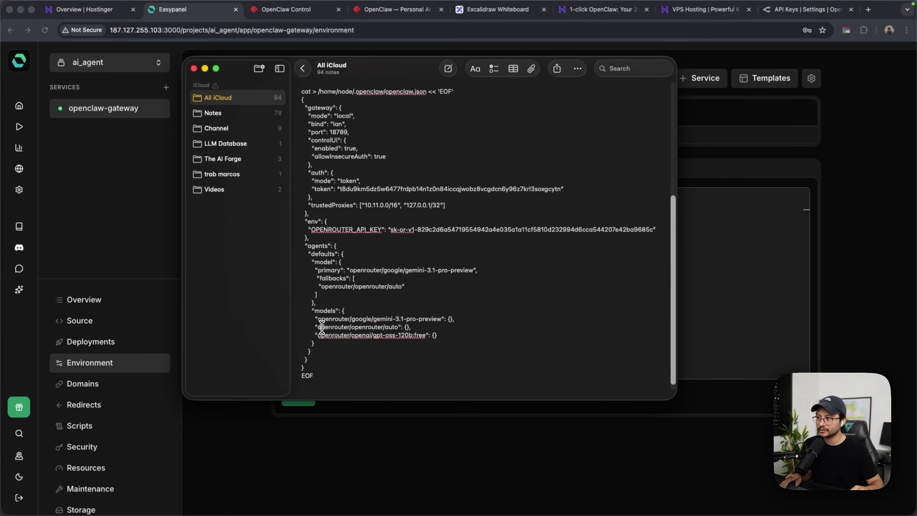
click(337, 340)
drag(318, 338, 428, 335)
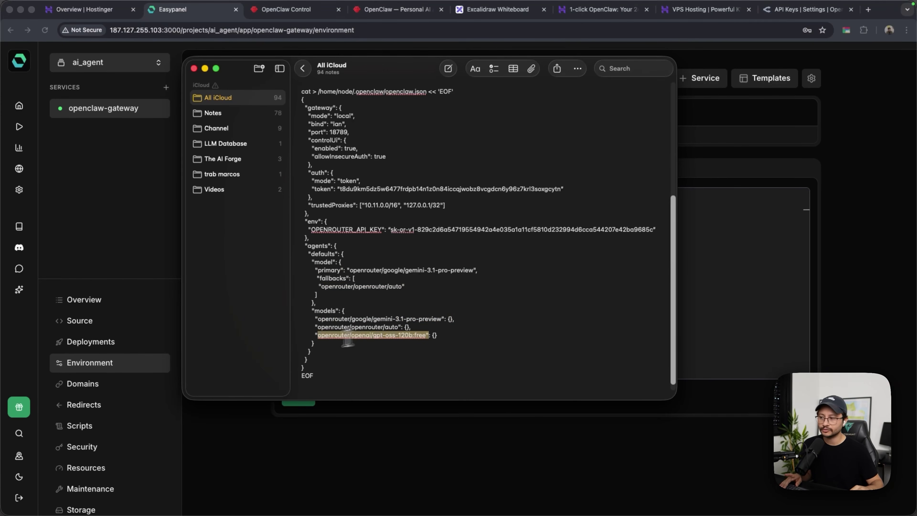
Copy the whole openclaw.json command from the note and run it in a Bash console of the openclaw-gateway service
key(super+a)
click(99, 236)
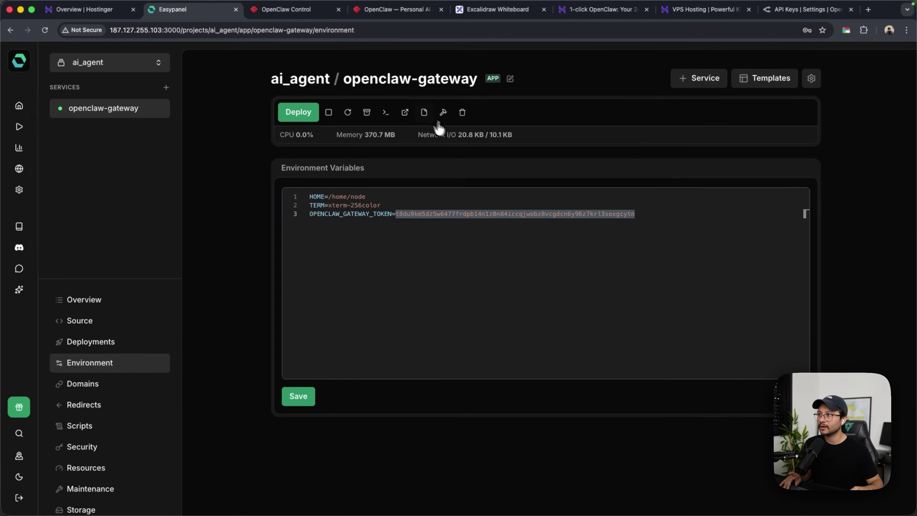
click(385, 113)
click(60, 98)
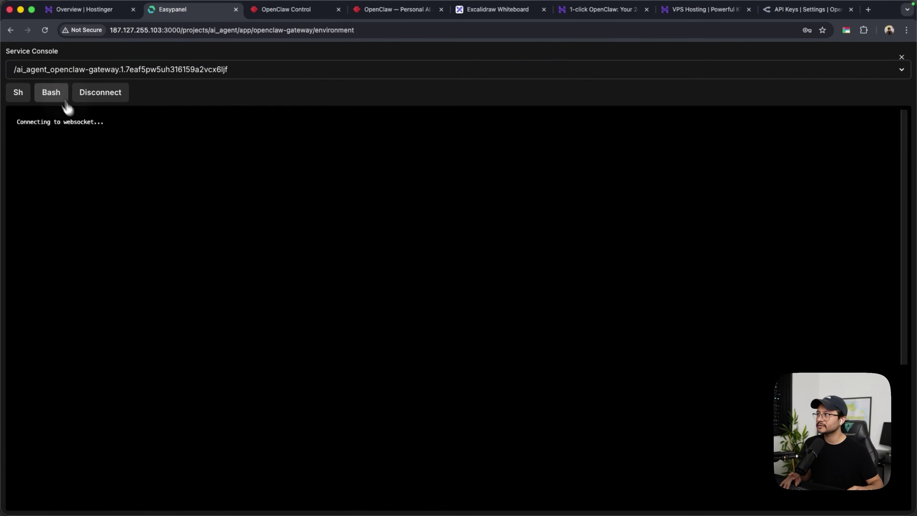
right_click(132, 127)
click(168, 203)
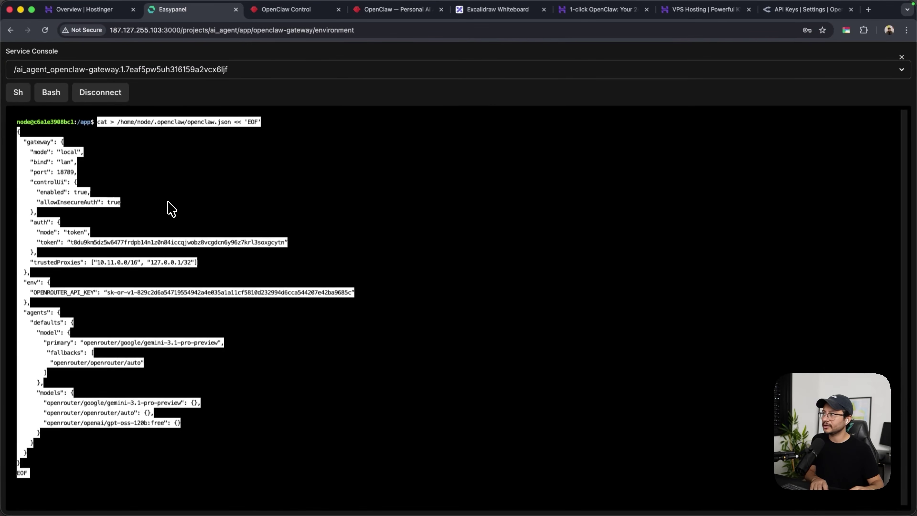
key(Return)
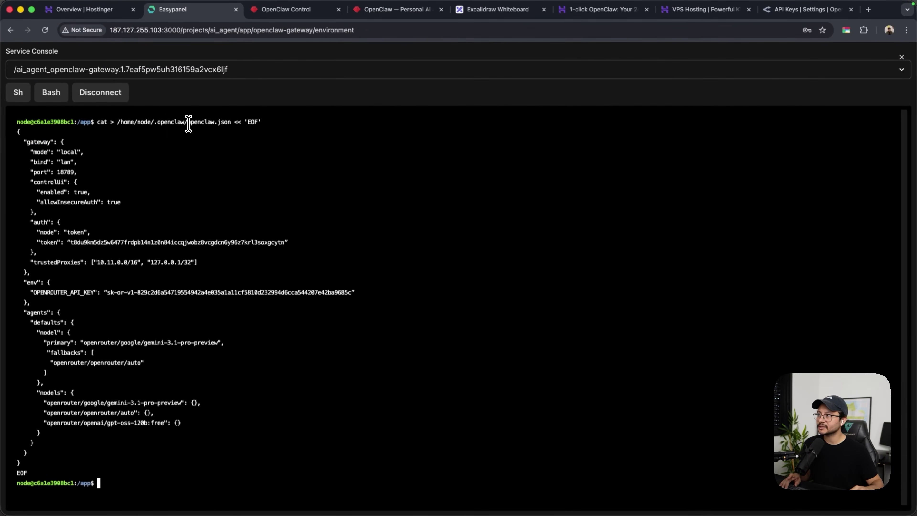
drag(190, 124, 225, 125)
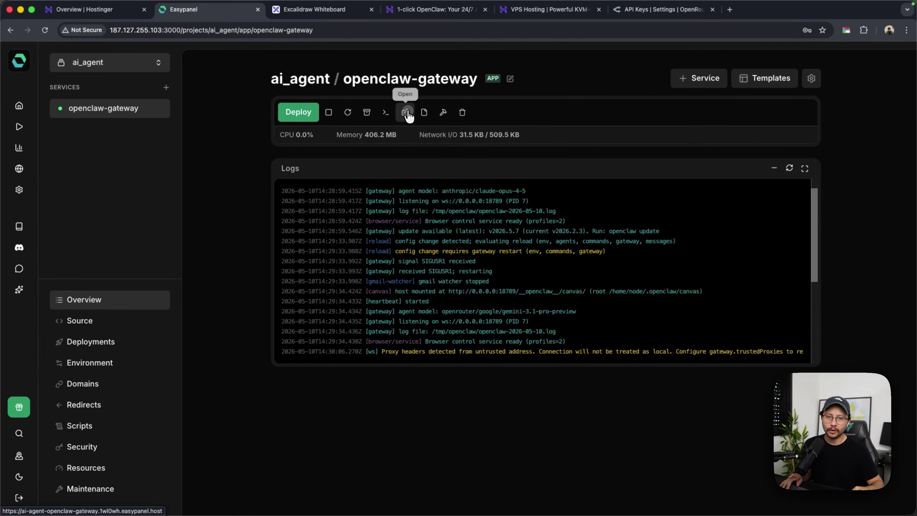
Open the openclaw-gateway dashboard, paste the gateway token from the environment variables into its gateway access settings and connect
click(407, 112)
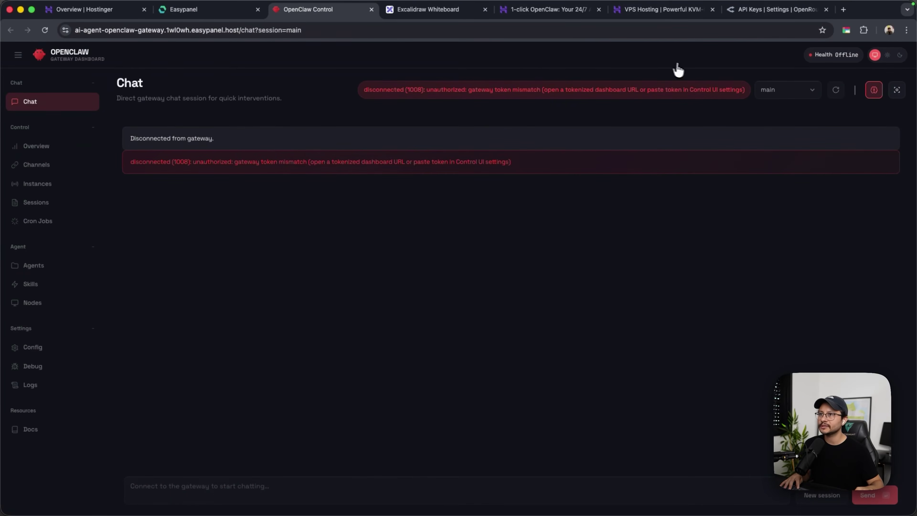
click(227, 19)
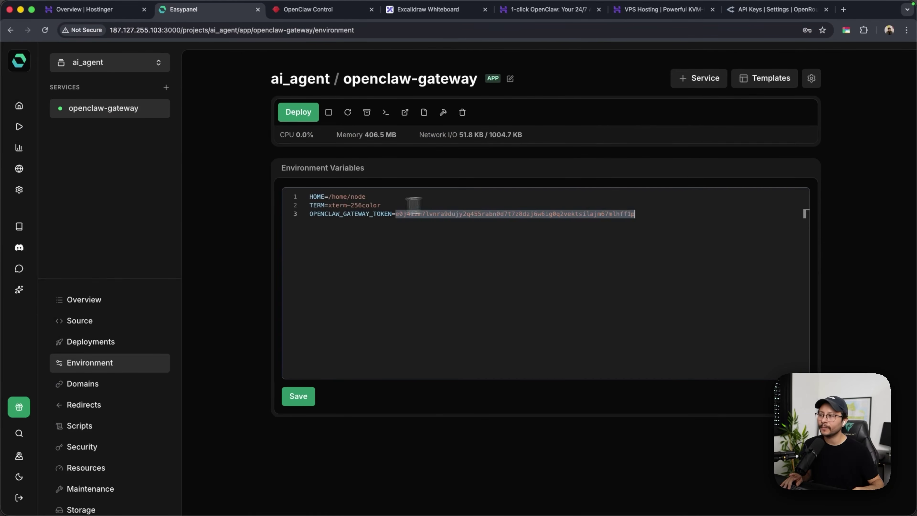
click(339, 11)
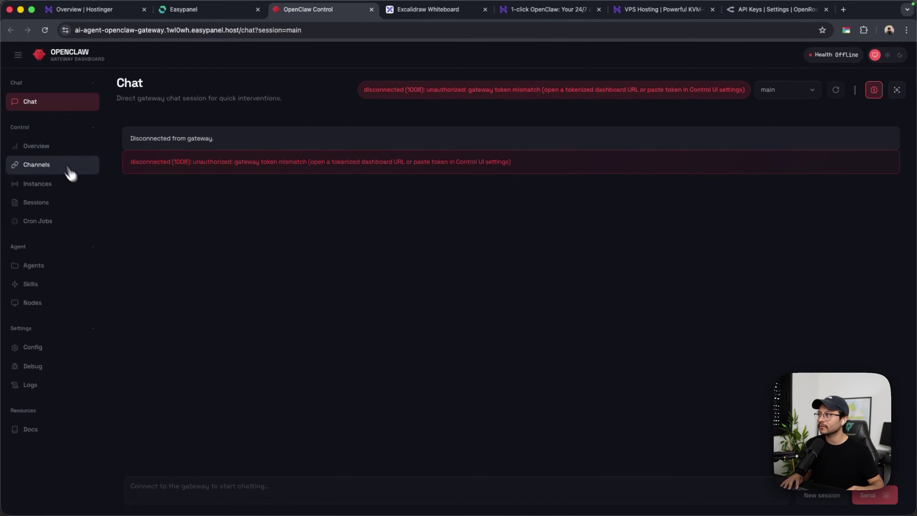
click(60, 147)
click(337, 177)
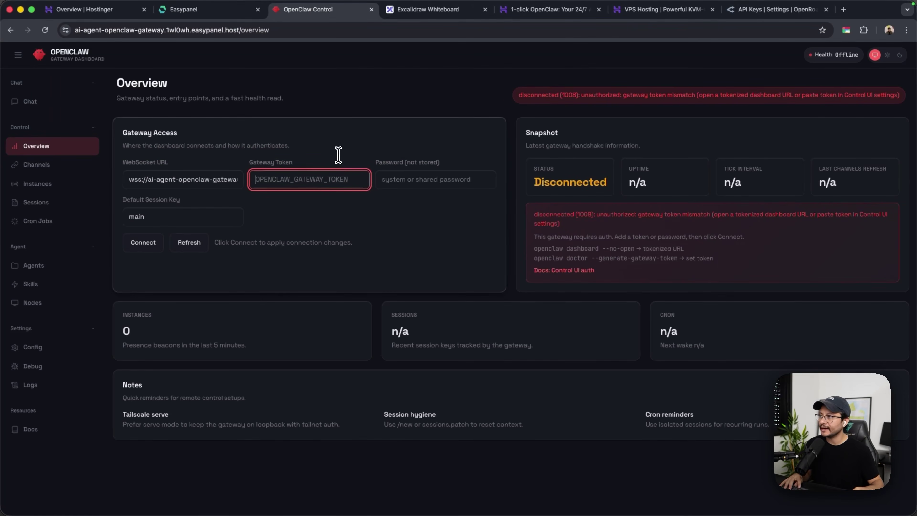
key(super+v)
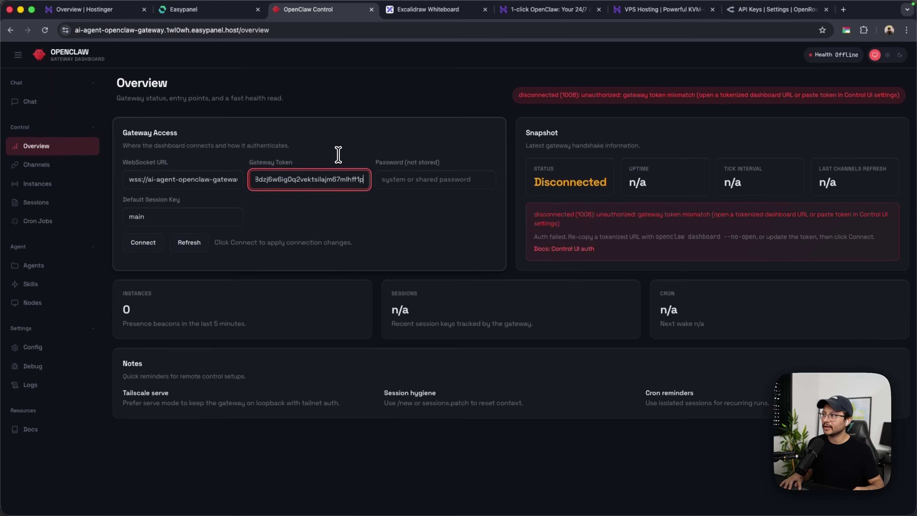
click(154, 242)
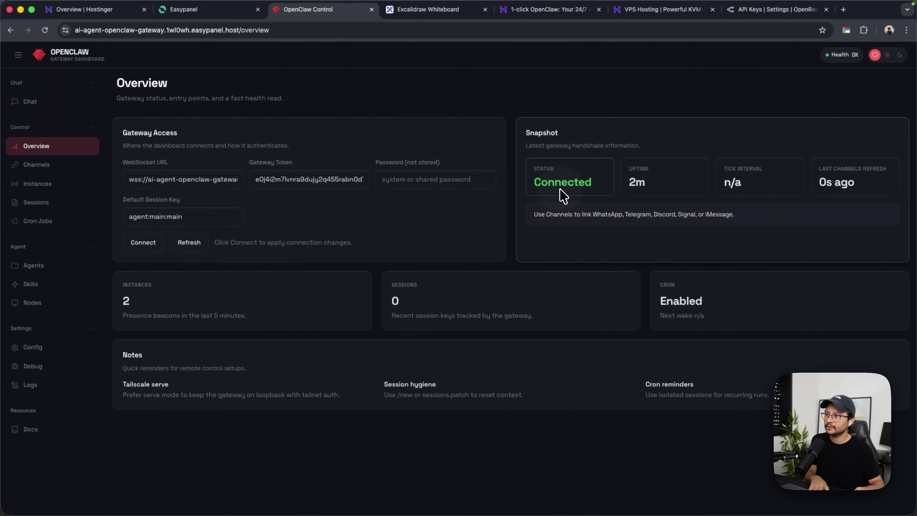
Set the main agent's primary model to openrouter/openai/gpt-oss-120b:free and save the change
click(56, 268)
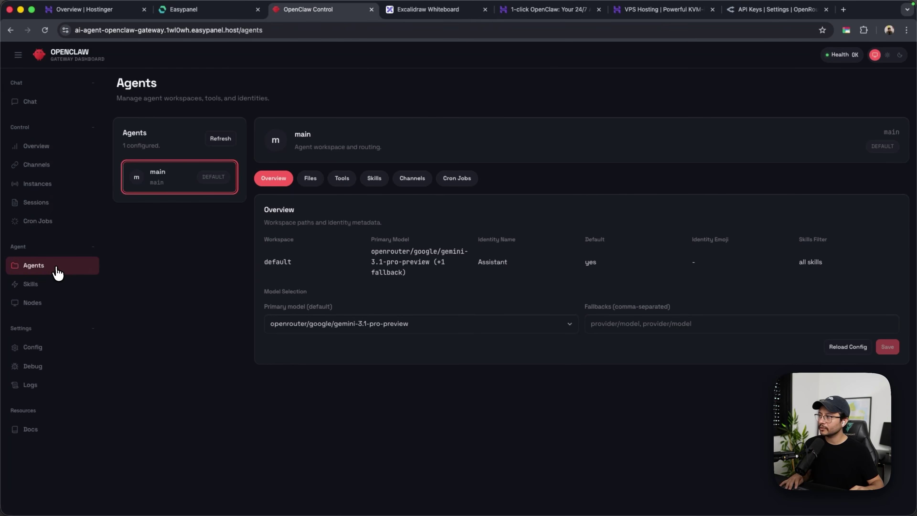
click(372, 325)
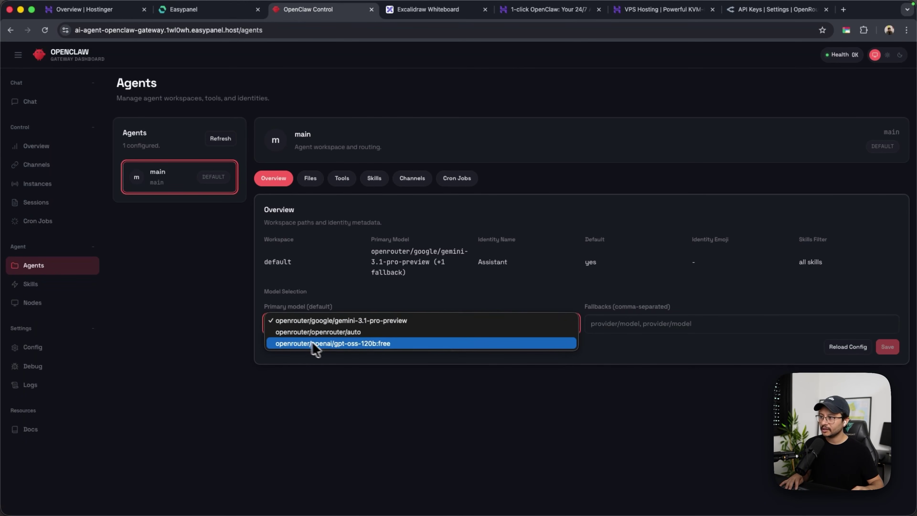
click(343, 344)
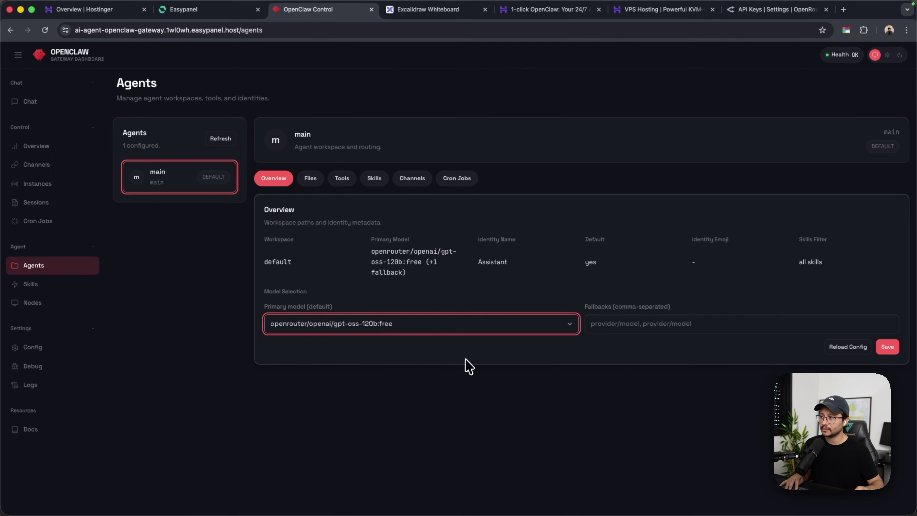
click(895, 348)
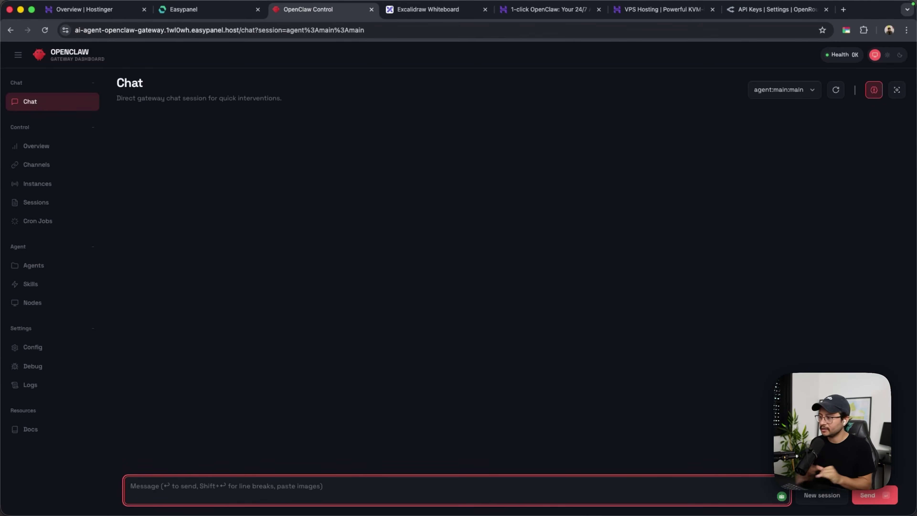
Send the message "hello" to the agent in the dashboard chat
text(hello)
key(Return)
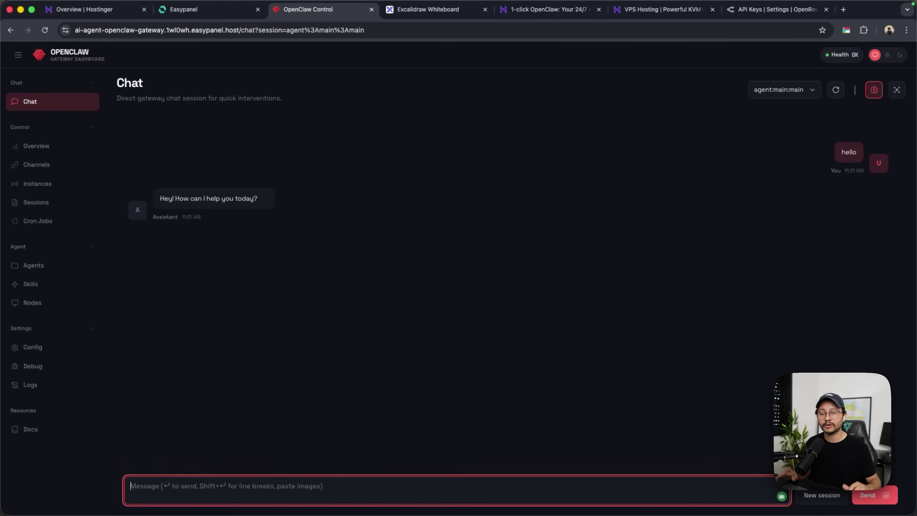
click(343, 157)
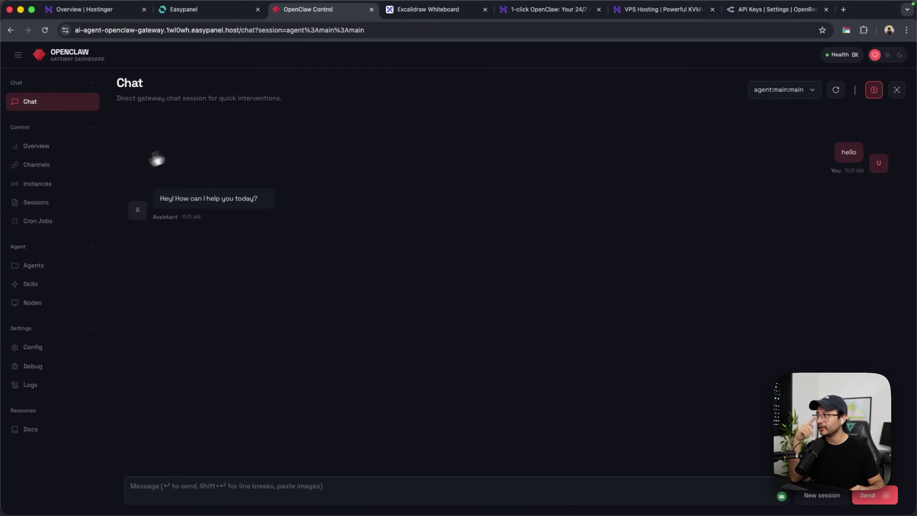
Look through the messaging channels that OpenClaw can be linked to, from WhatsApp and Telegram to Slack and Signal
click(69, 167)
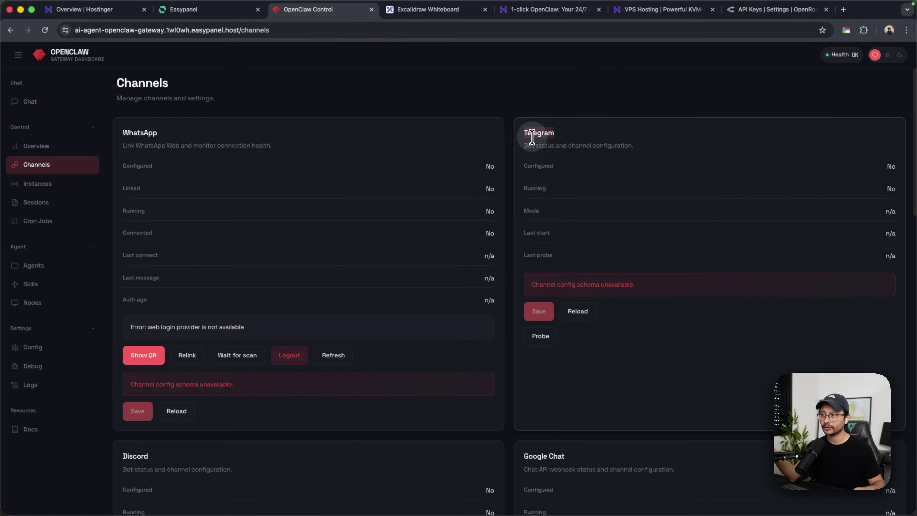
scroll(545, 320, down, 8)
scroll(545, 320, down, 6)
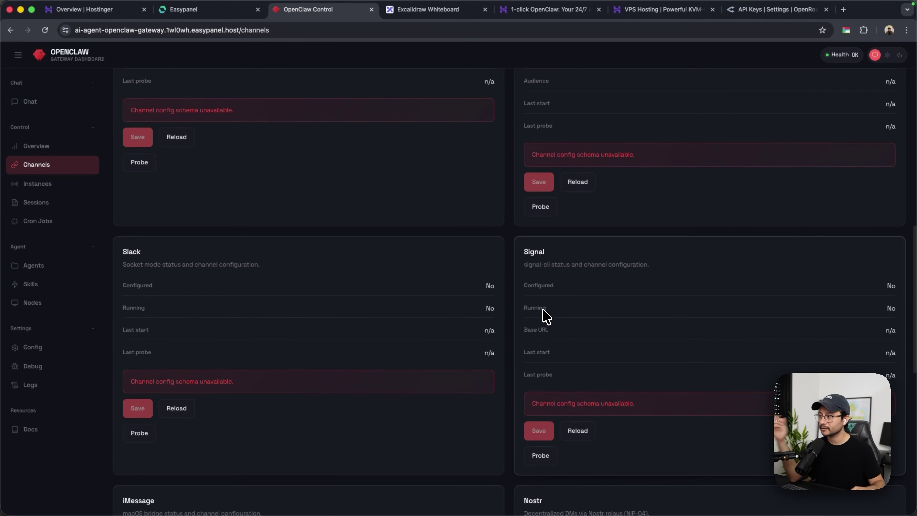
Switch to Easypanel and examine the service types available for the ai_agent project and the projects overview
click(223, 18)
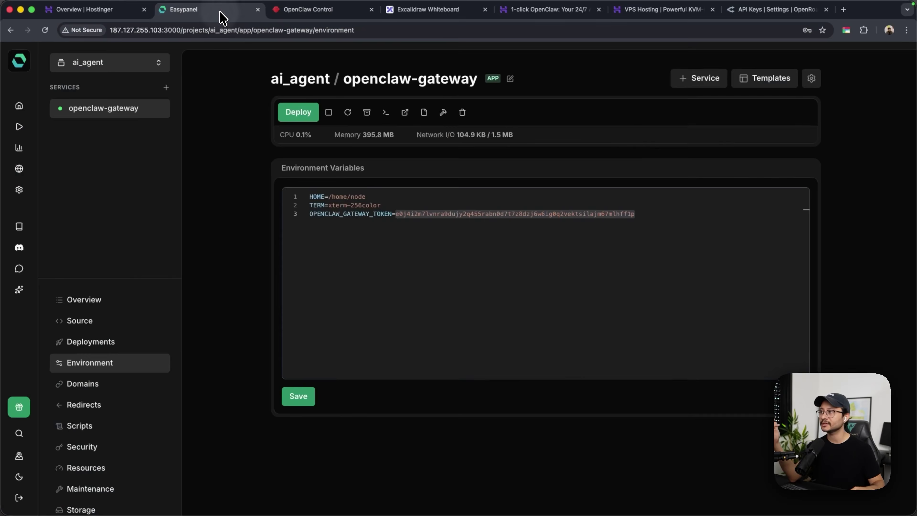
click(165, 88)
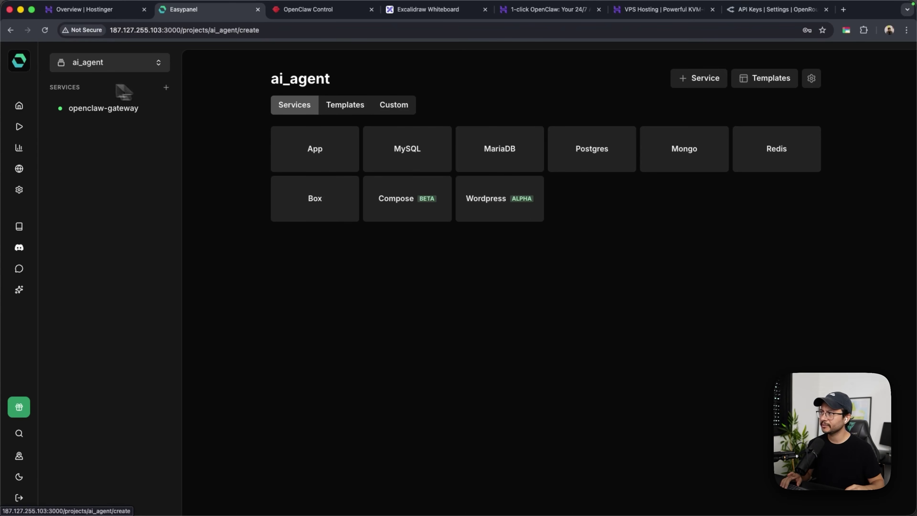
click(22, 112)
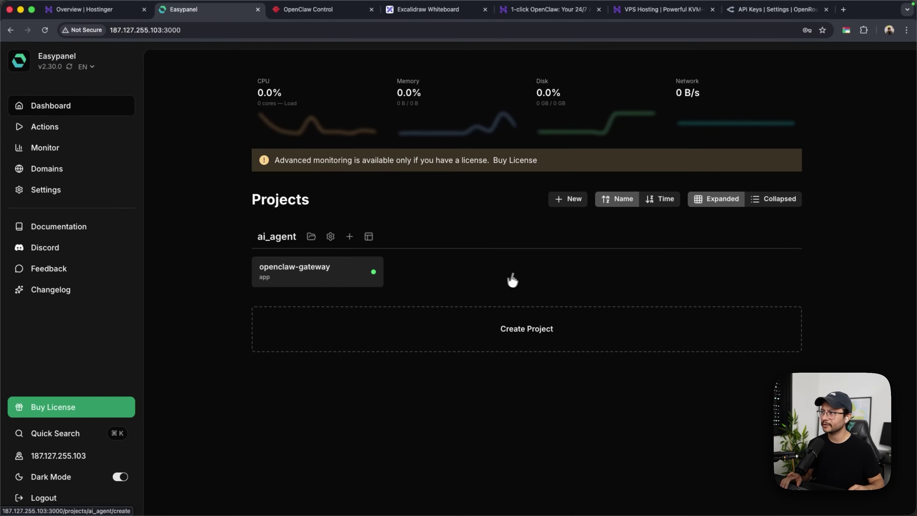
drag(266, 206, 345, 209)
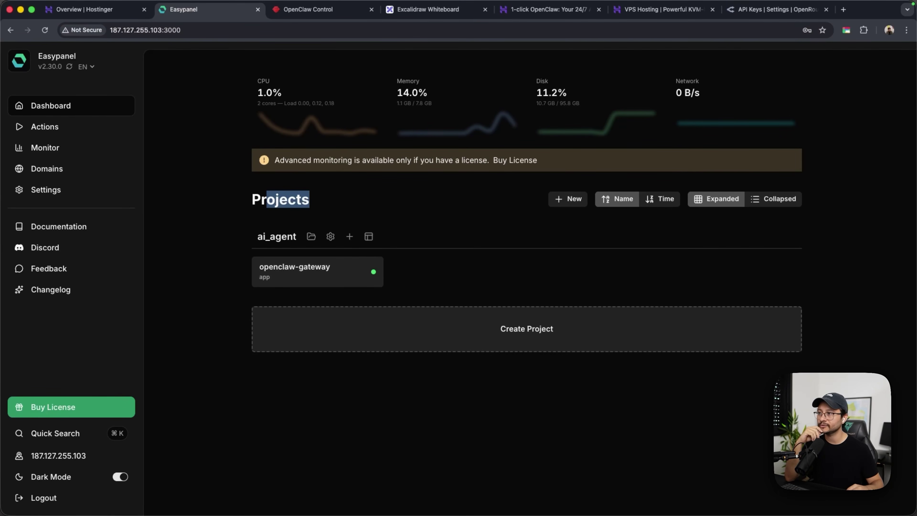
Compare the managed and Easypanel VPS diagrams on the Excalidraw whiteboard with Hostinger's OpenClaw plans
key(super+4)
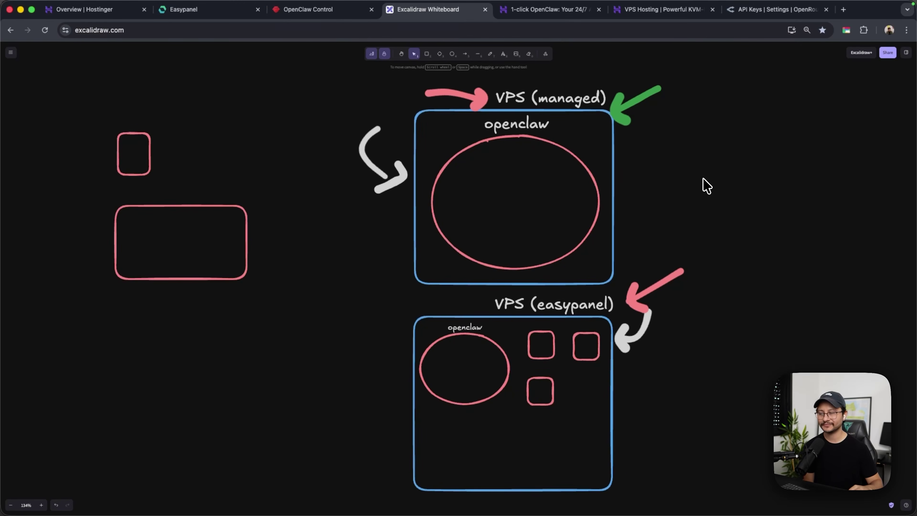
click(547, 10)
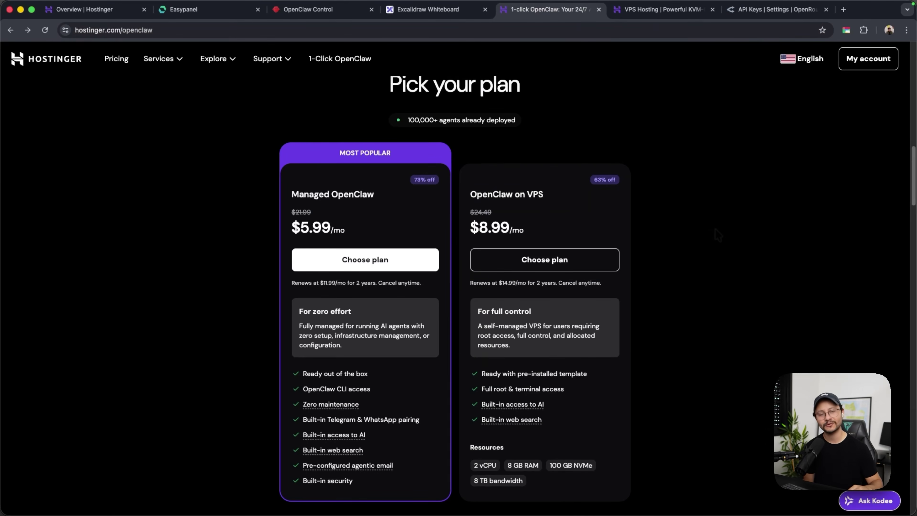